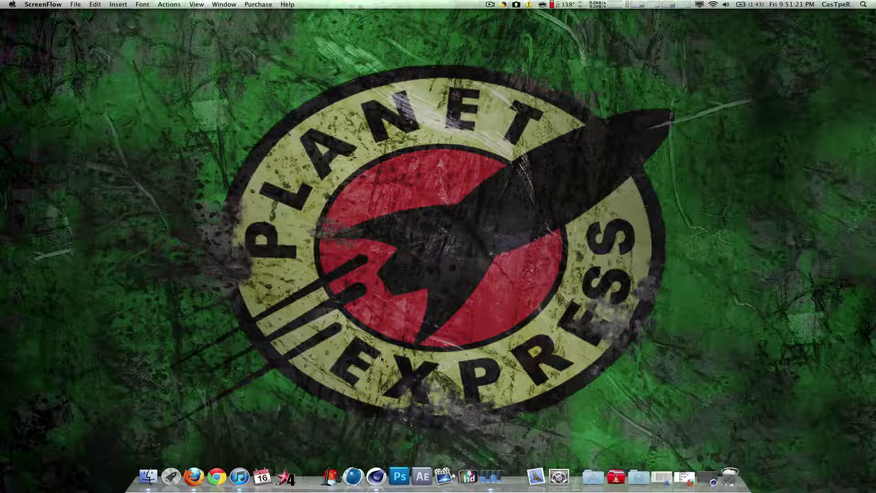
Step: Launch Cinema 4D, reset the viewport to Frame Default and switch to Model mode
left_click(376, 474)
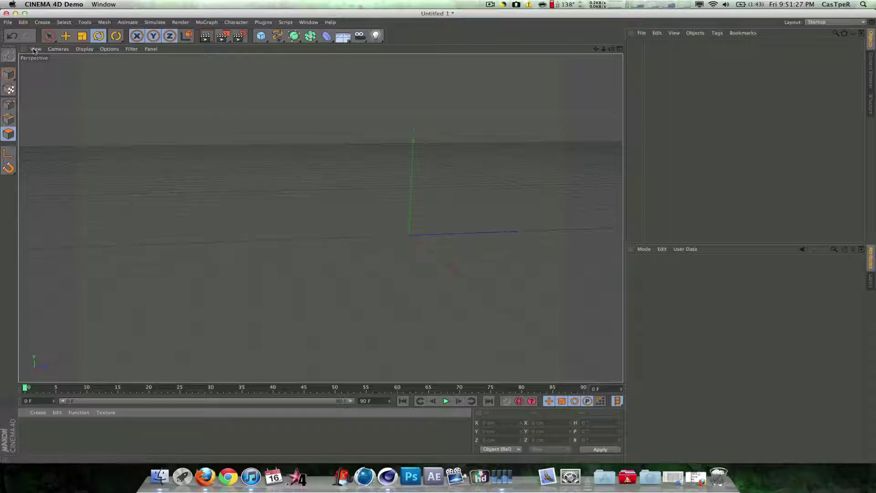
left_click(35, 49)
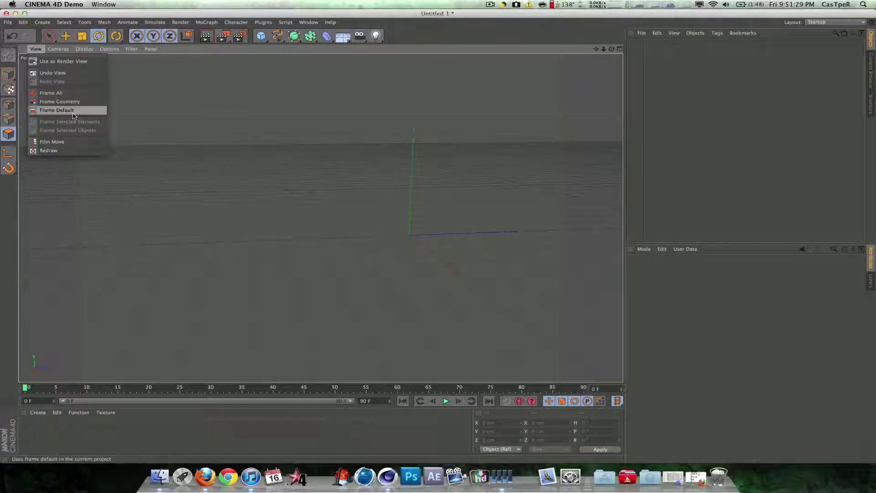
left_click(56, 110)
left_click(8, 74)
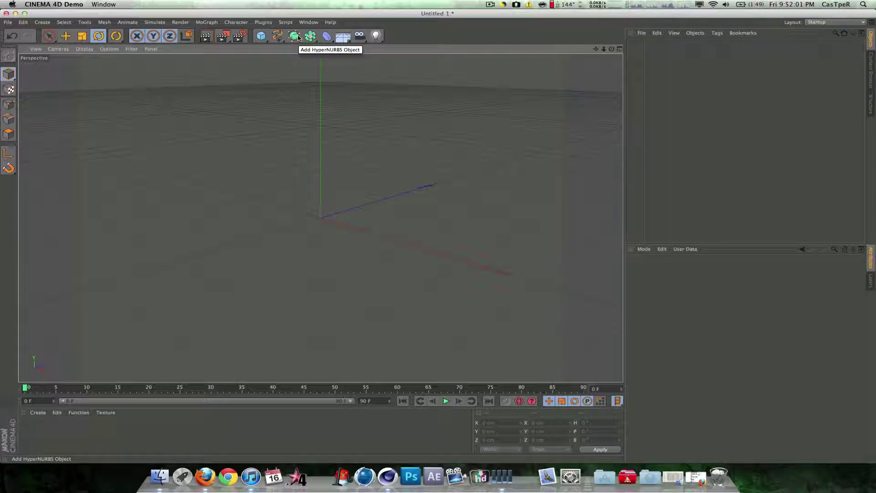
Step: Add three Rectangle splines from the spline flyout
left_click(277, 37)
left_click_drag(277, 36, 336, 84)
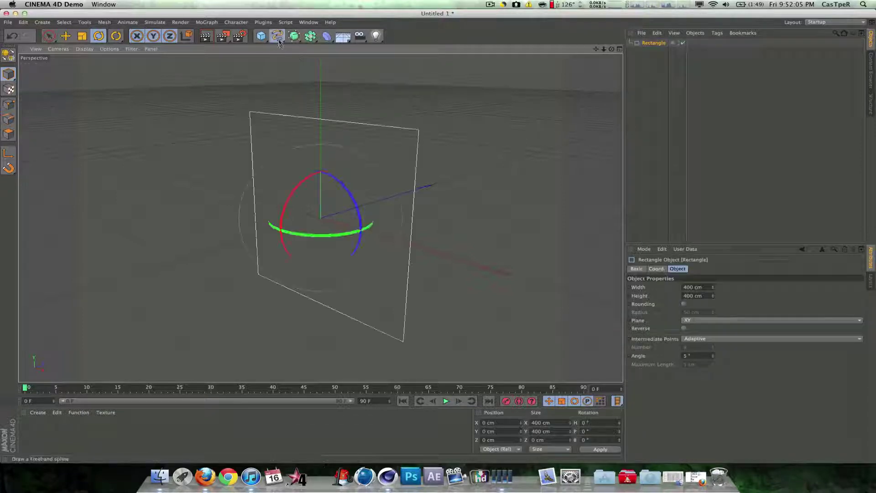
left_click_drag(280, 45, 342, 86)
left_click_drag(277, 36, 343, 87)
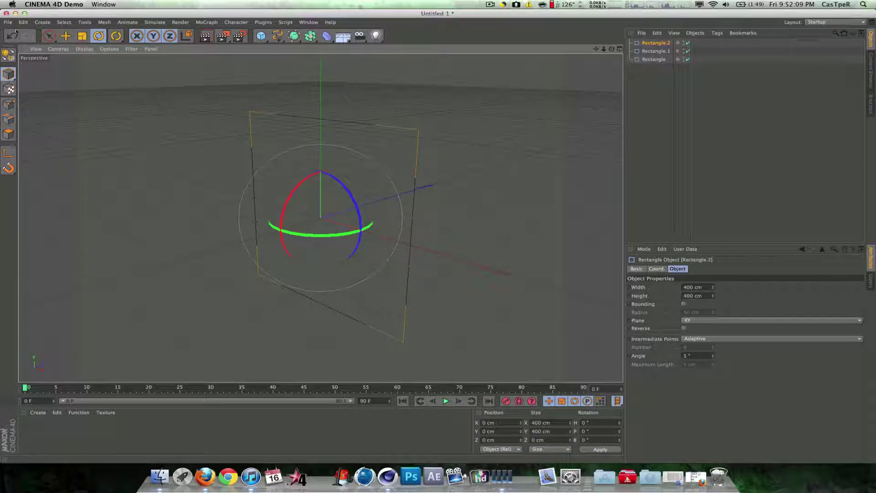
left_click(49, 36)
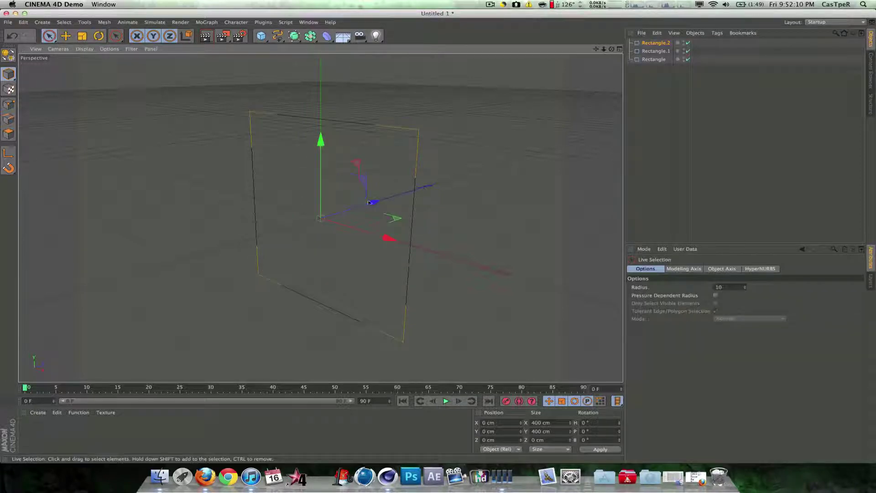
Step: Rename the three rectangles 'front', 'middle' and 'back'
double_click(655, 59)
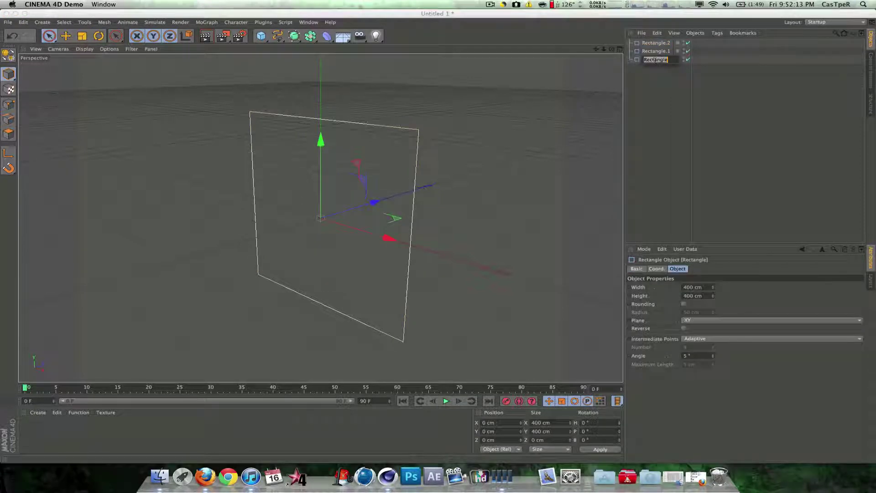
type("front")
key("Return")
double_click(657, 52)
type("middle")
key("Return")
double_click(657, 43)
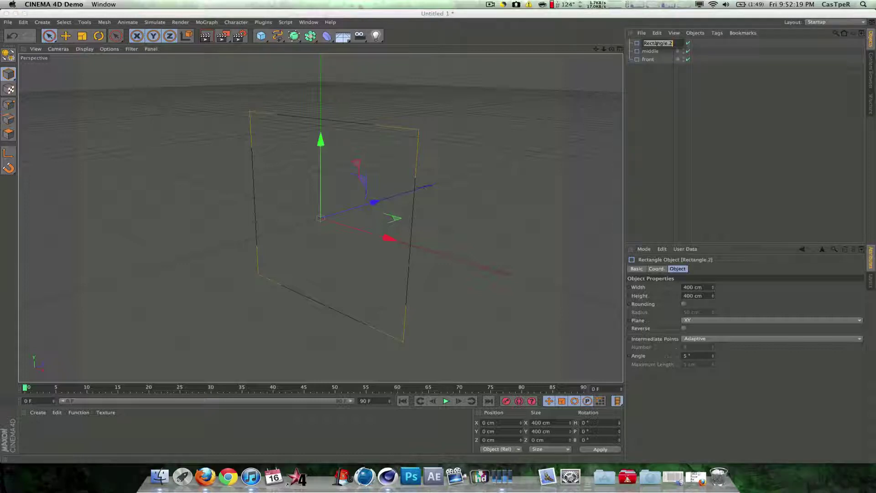
type("back")
key("Return")
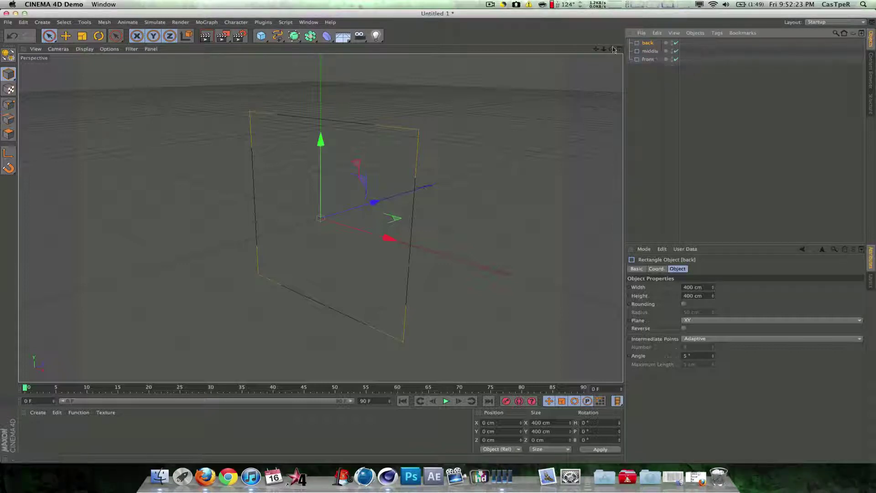
Step: Stagger the back and middle rectangles apart along the Z axis
left_click_drag(611, 50, 435, 52)
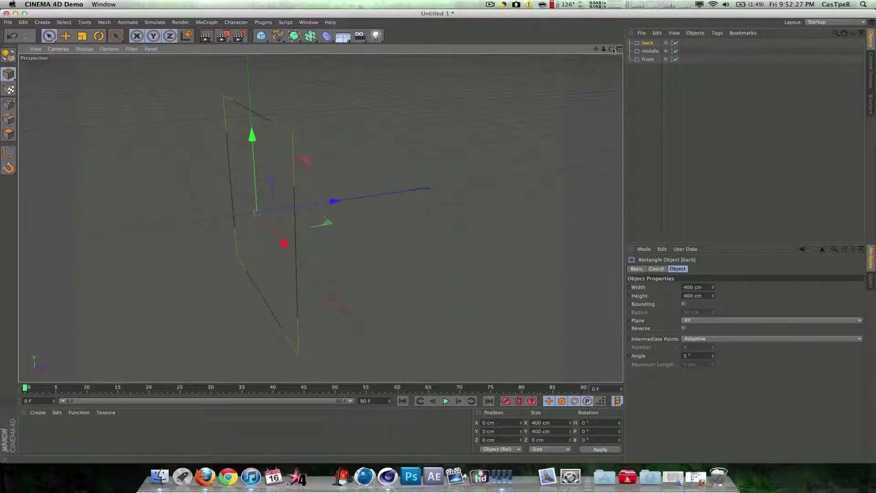
left_click_drag(611, 48, 568, 50)
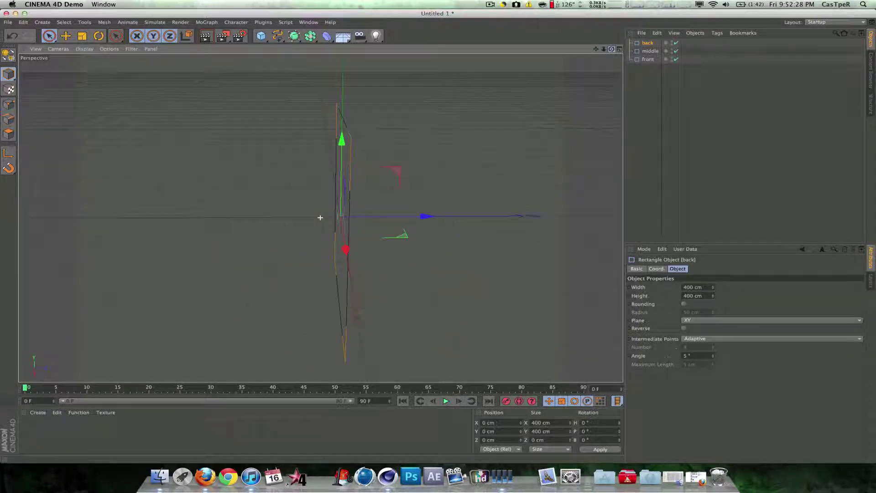
left_click_drag(425, 217, 620, 232)
left_click(650, 51)
left_click_drag(428, 215, 548, 200)
Step: Enlarge the front rectangle's width and height to about 525 cm
left_click(648, 59)
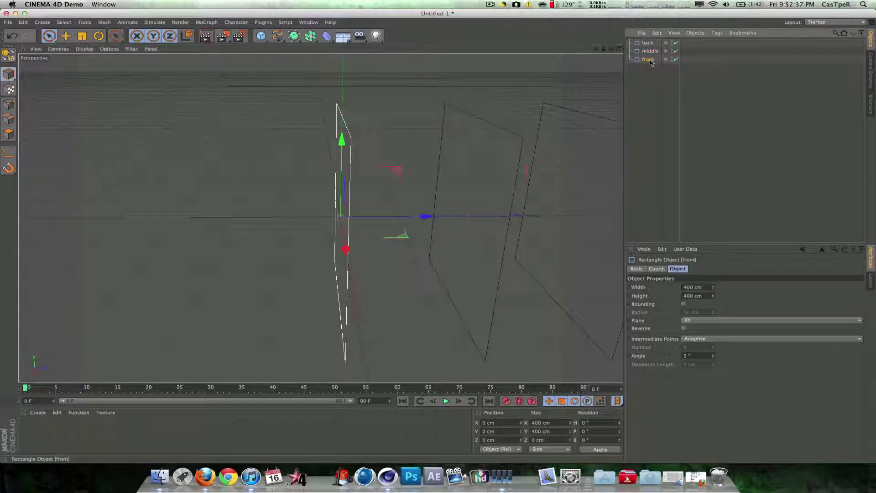
left_click(684, 287)
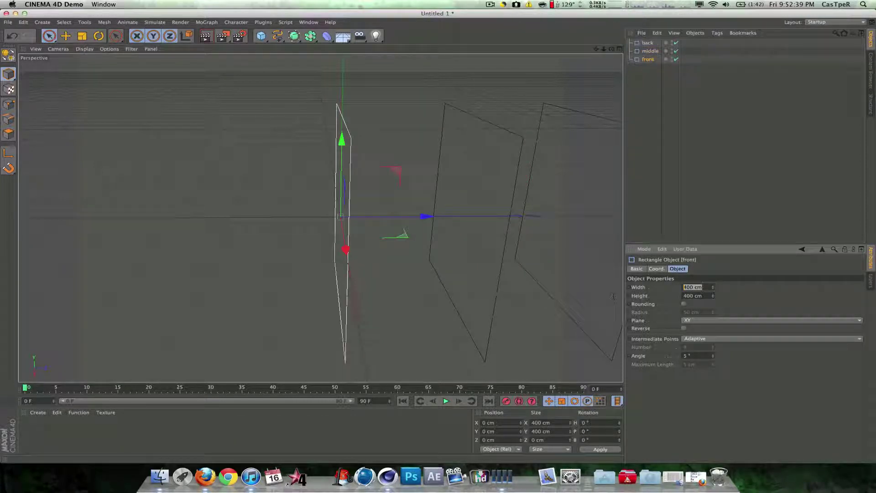
type("50")
key("Tab")
type("52")
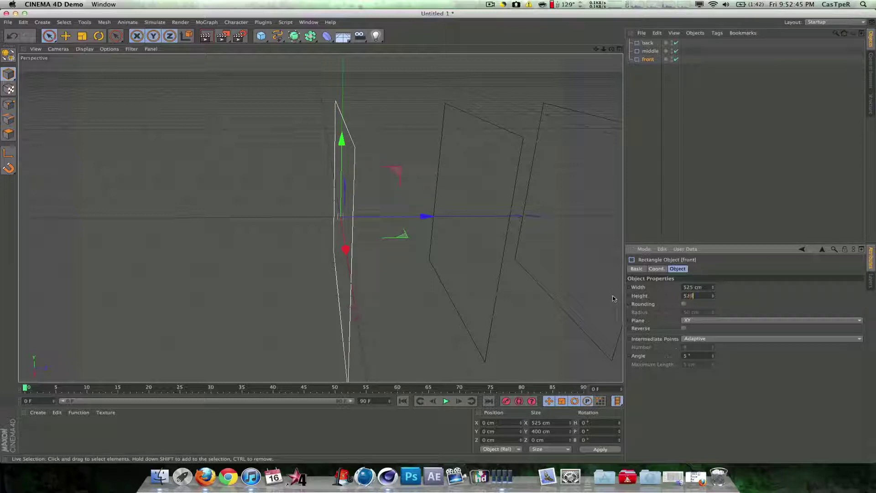
left_click(666, 185)
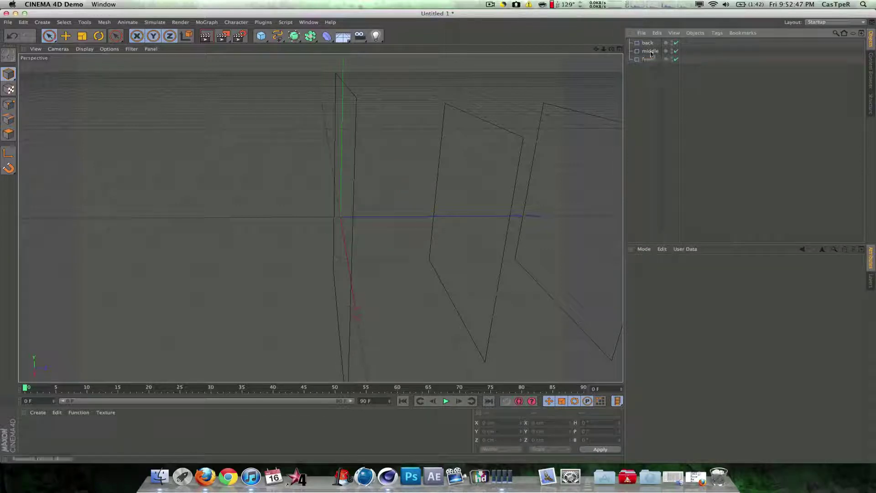
Step: Shrink the back rectangle to 60 × 60 cm
left_click(650, 51)
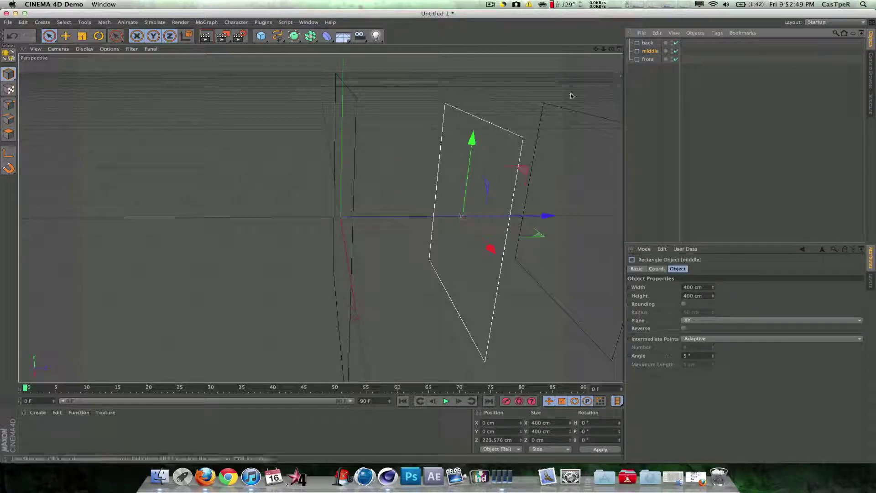
left_click(647, 42)
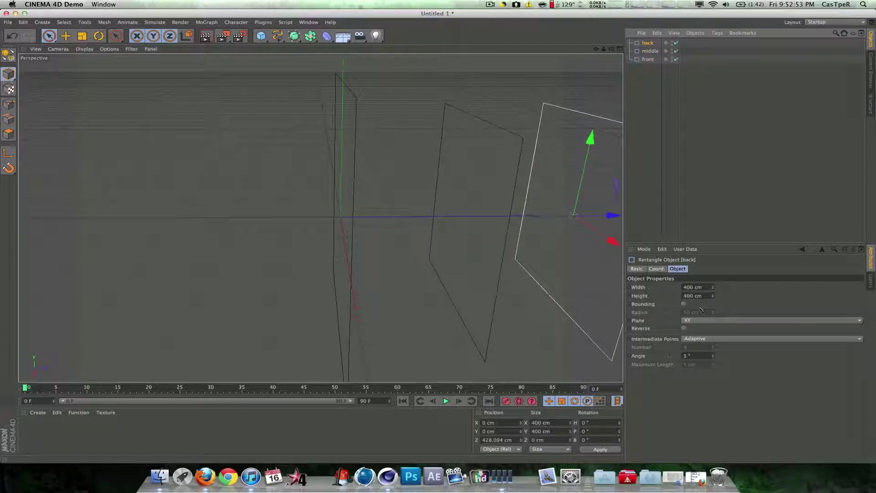
left_click(694, 287)
type("60")
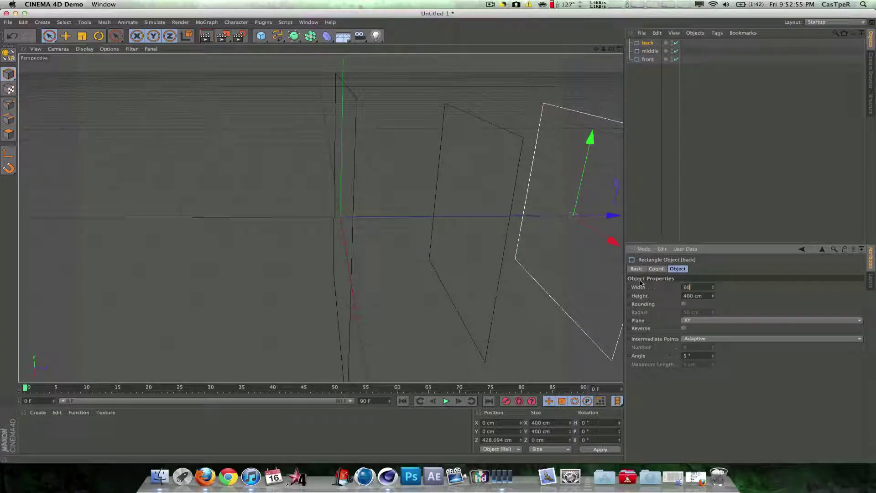
key("Tab")
type("6")
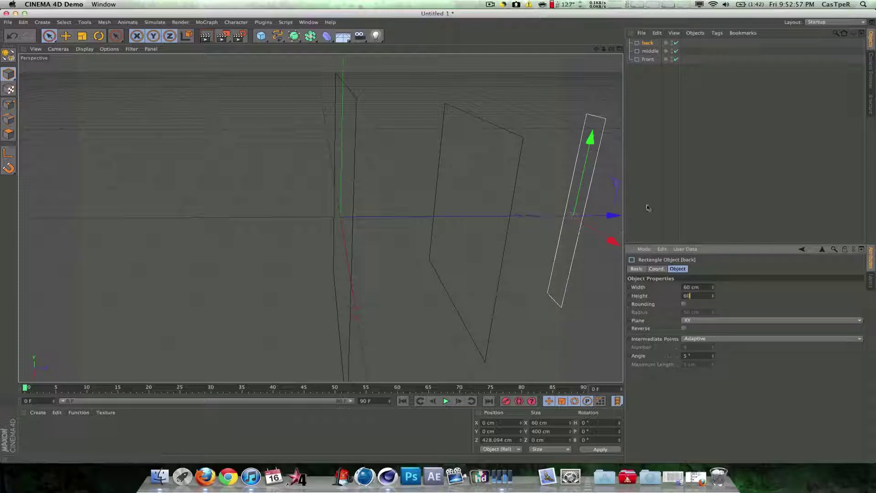
left_click(673, 196)
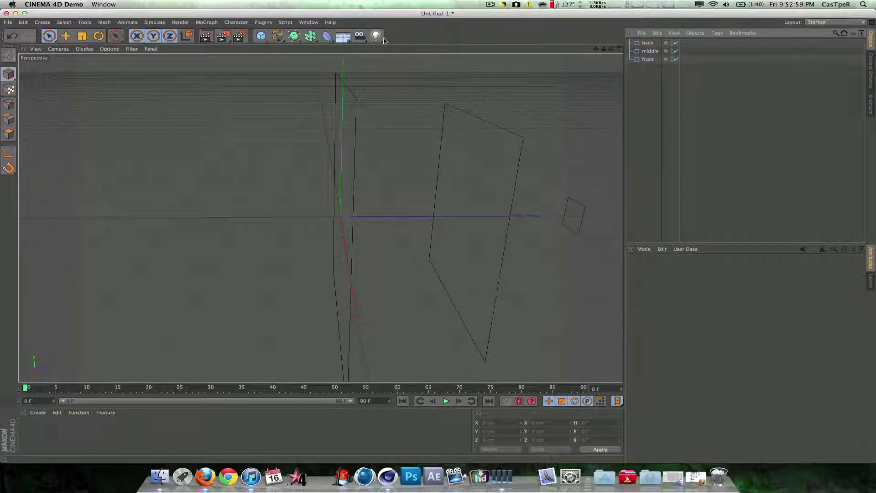
Step: Add a Loft NURBS containing the back, middle and front rectangles
left_click(294, 36)
left_click(380, 60)
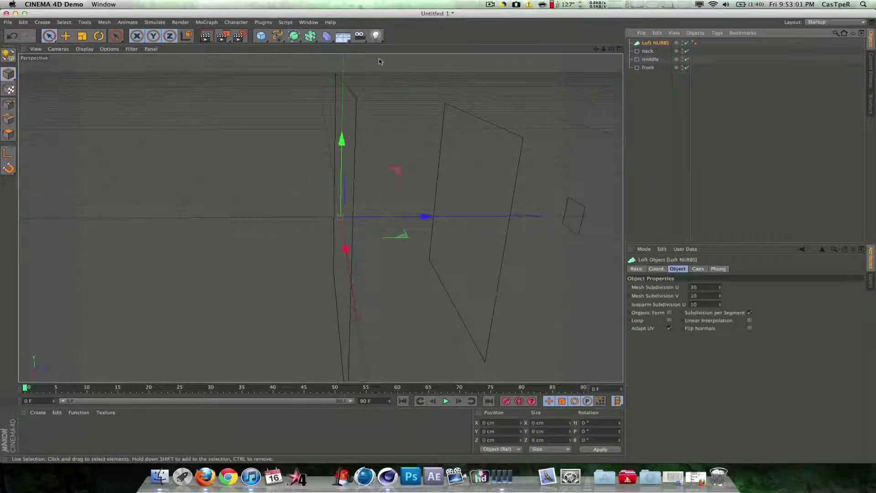
left_click_drag(649, 77, 651, 43)
left_click(564, 107)
left_click_drag(596, 48, 320, 219)
middle_click_drag(321, 218, 321, 217, "alt")
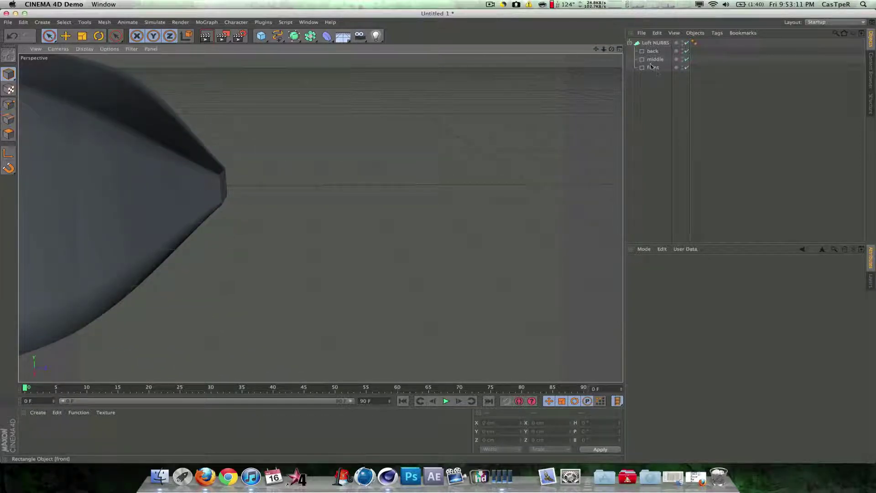
Step: Paste a copy of back into the loft, push it further along Z, and shrink it to 3 cm
left_click(652, 51)
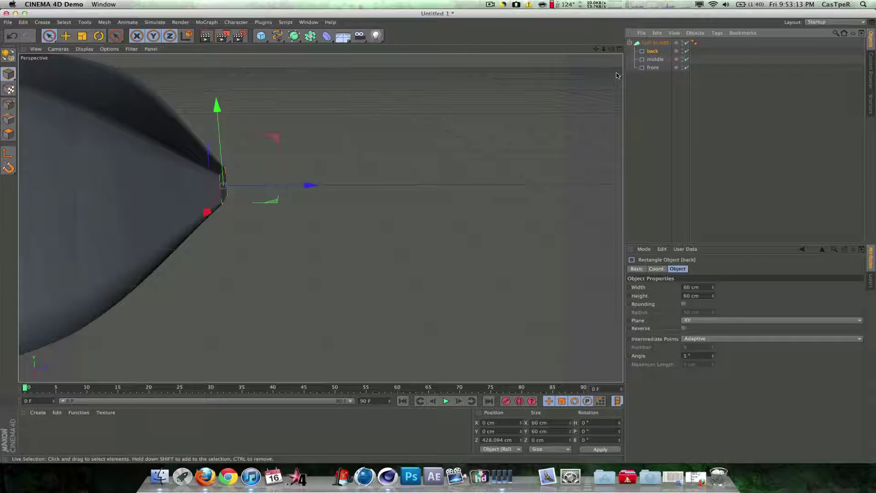
key("super+v")
left_click_drag(648, 43, 648, 53)
left_click_drag(299, 187, 318, 189)
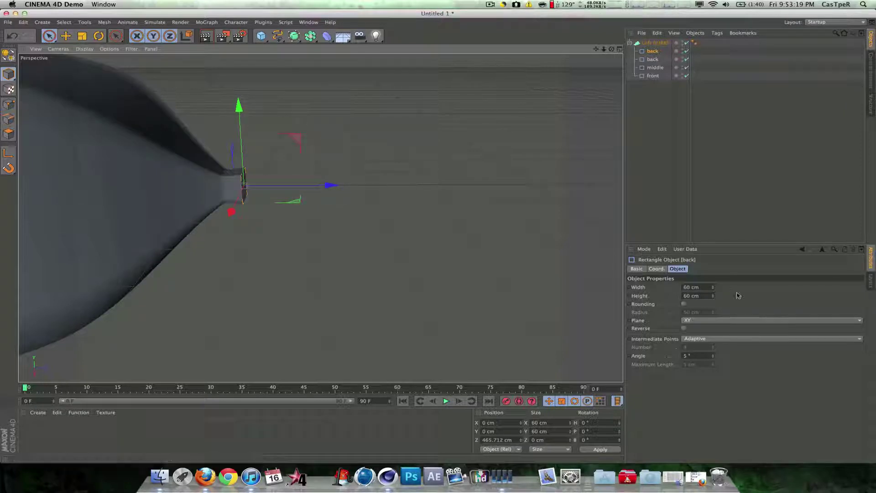
double_click(698, 287)
type("88")
key("Return")
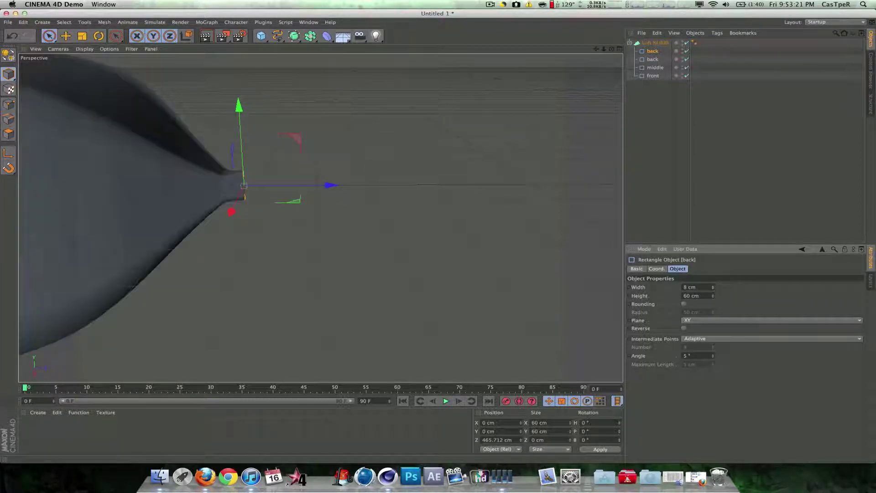
left_click_drag(712, 287, 712, 323)
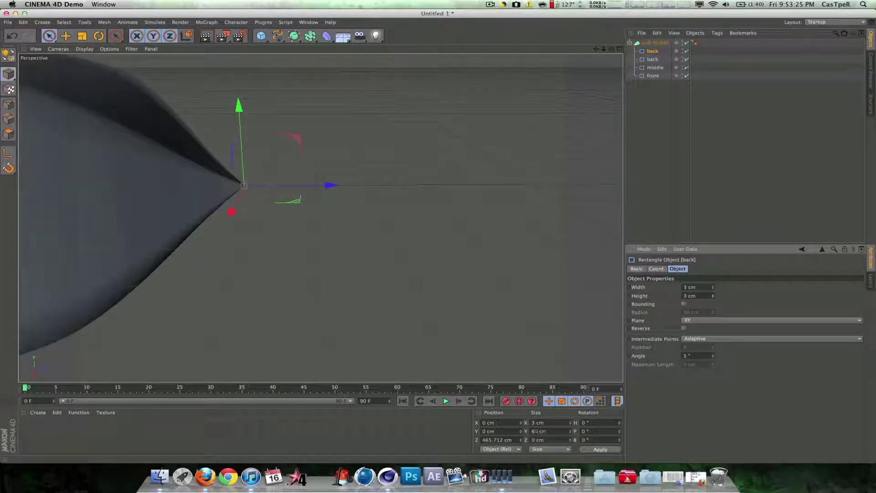
left_click(403, 227)
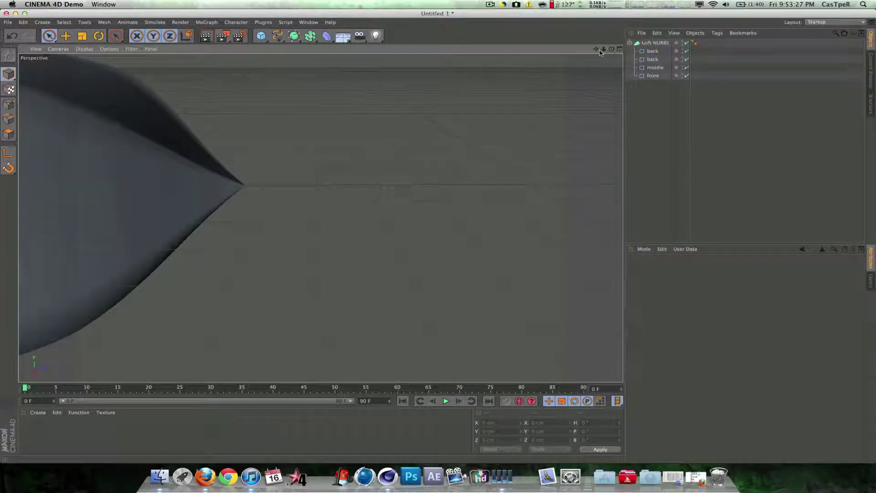
Step: Rename the tapered copy of back inside the Loft NURBS to 'back 2'
left_click_drag(596, 49, 319, 215)
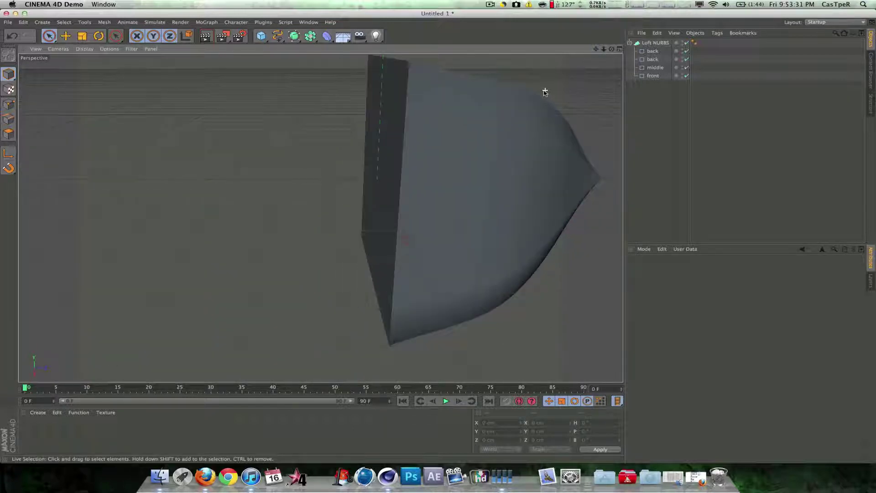
scroll(545, 92, "down", 2)
left_click_drag(596, 49, 320, 218)
left_click(459, 151)
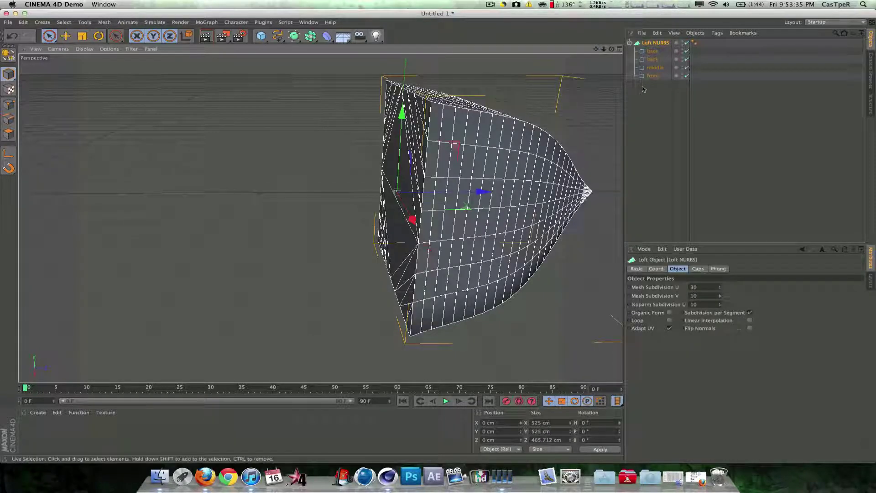
left_click(655, 85)
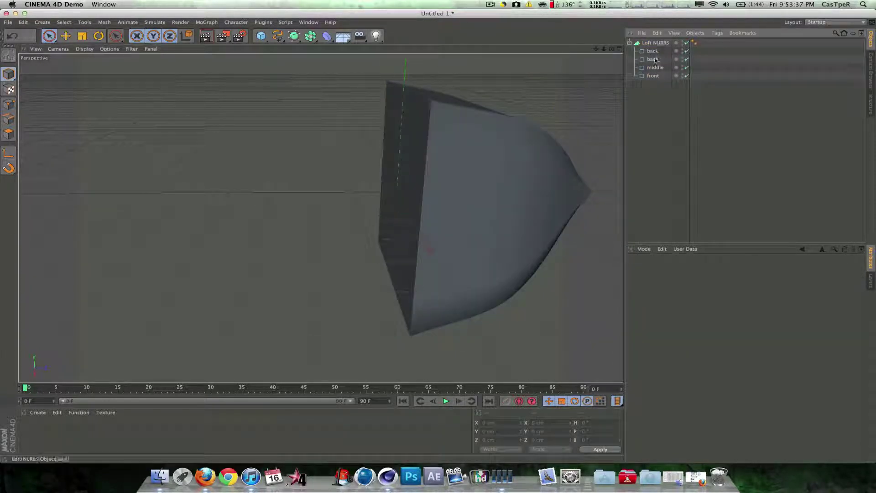
left_click(653, 51)
double_click(655, 52)
left_click(659, 52)
left_click(661, 104)
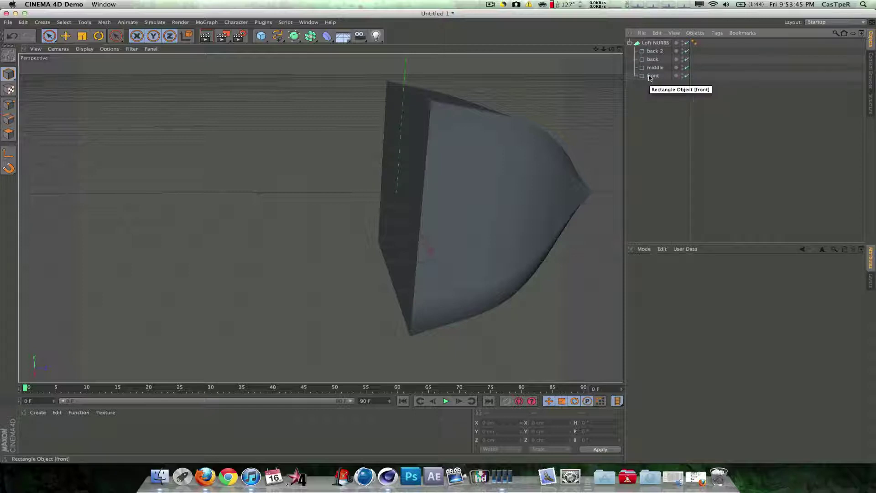
left_click(652, 67)
left_click(650, 60)
left_click(649, 129)
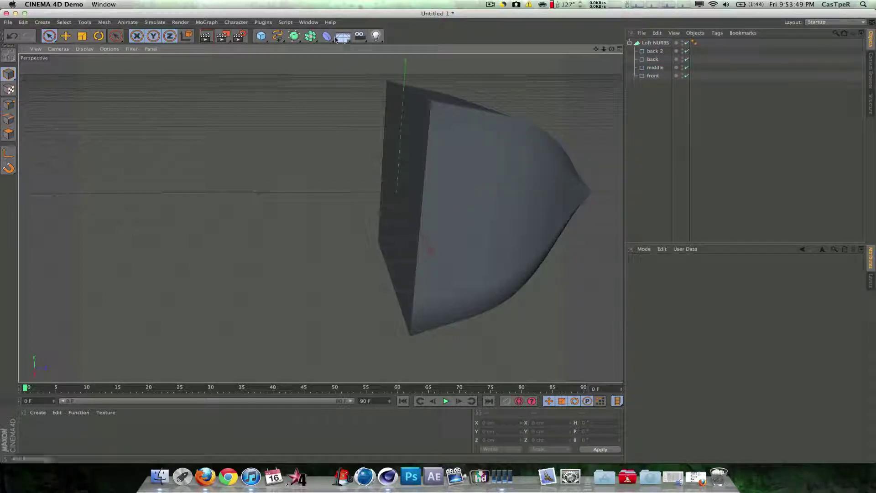
Step: Add a Plane with width and height of 525 cm
left_click(263, 38)
left_click(332, 58)
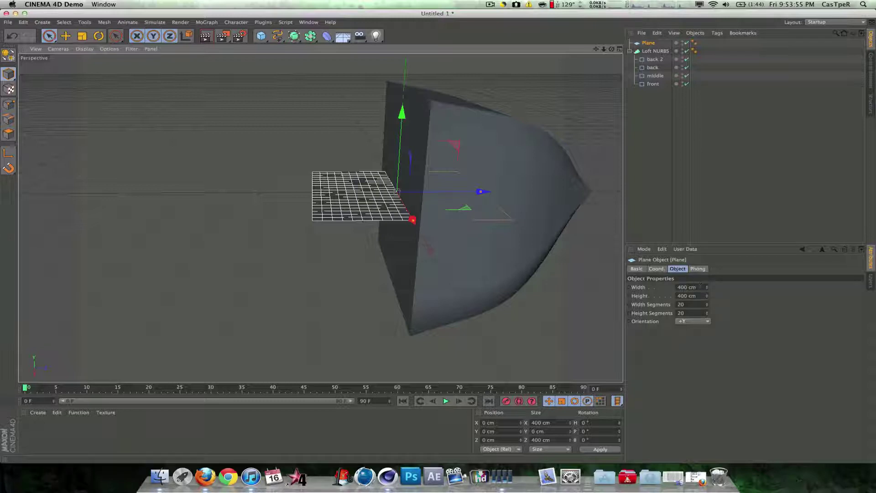
left_click_drag(697, 287, 673, 287)
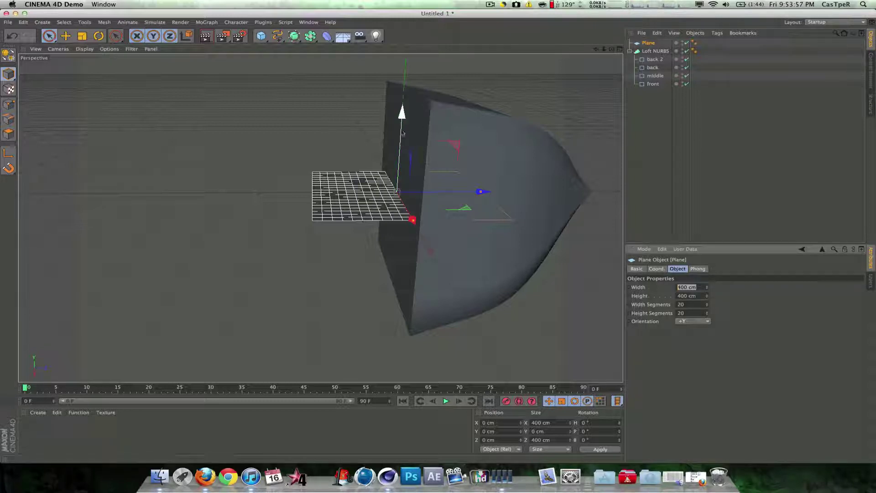
type("525")
key("Tab")
type("525")
key("Return")
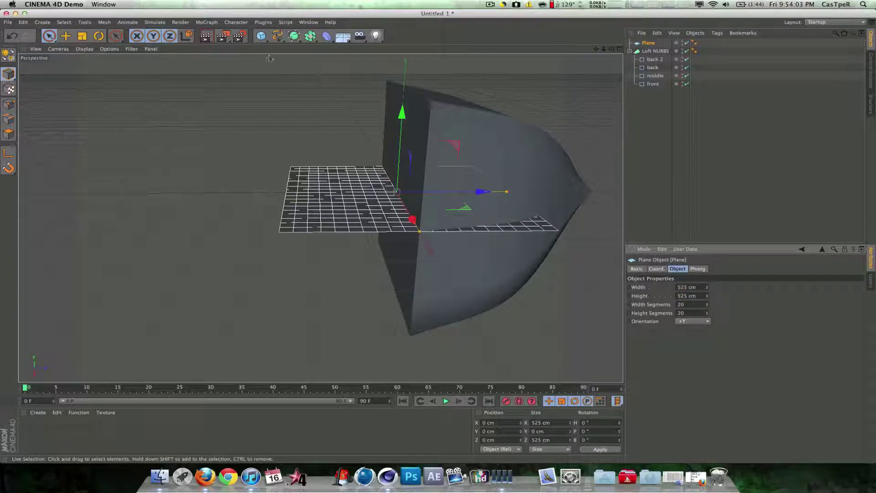
Step: Rotate the plane upright to 90° and nudge it along Z flush with the loft's open end
left_click(99, 36)
left_click_drag(399, 160, 339, 209)
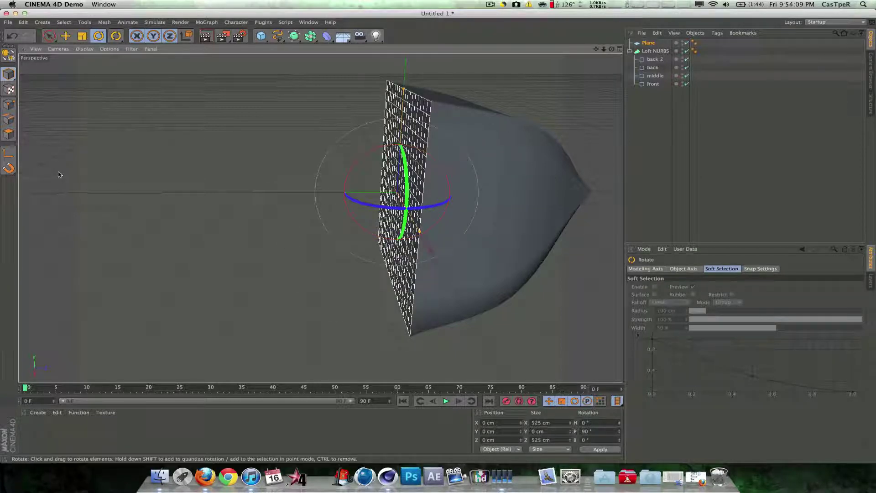
left_click(4, 168)
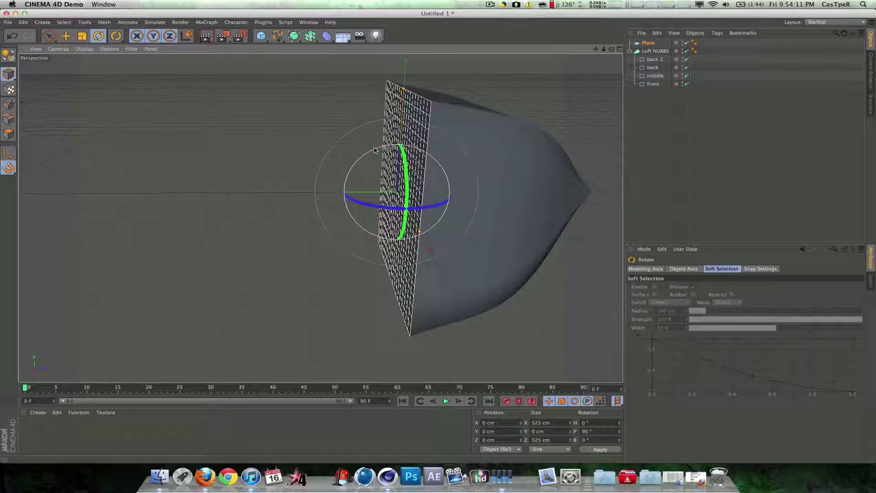
left_click_drag(390, 158, 370, 154)
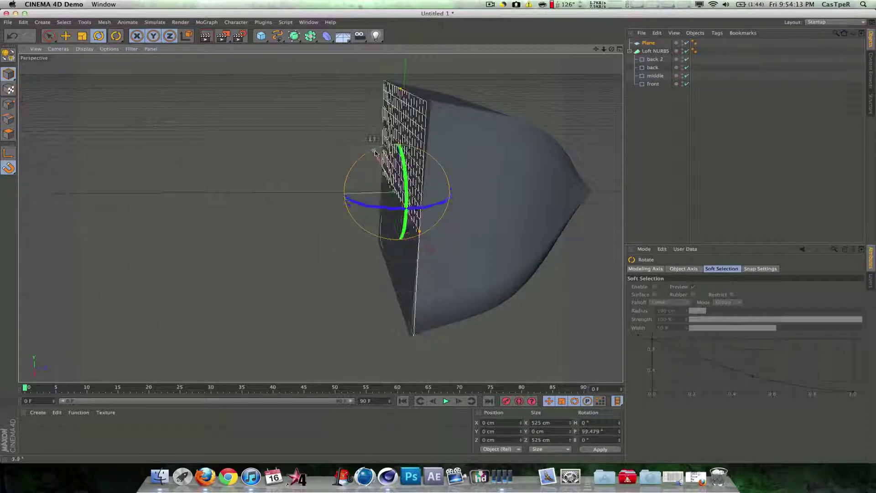
mouse_move(375, 152)
left_mouse_down()
mouse_move(378, 137)
mouse_move(374, 147)
left_mouse_up()
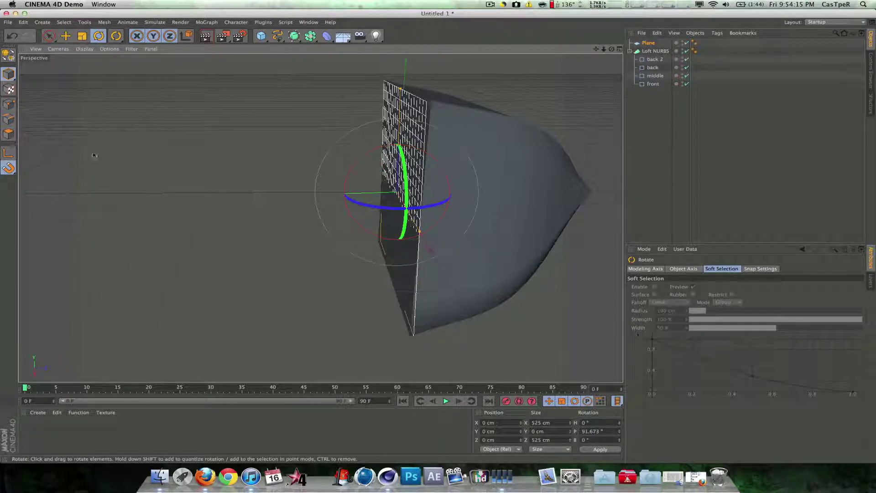
key("super+z")
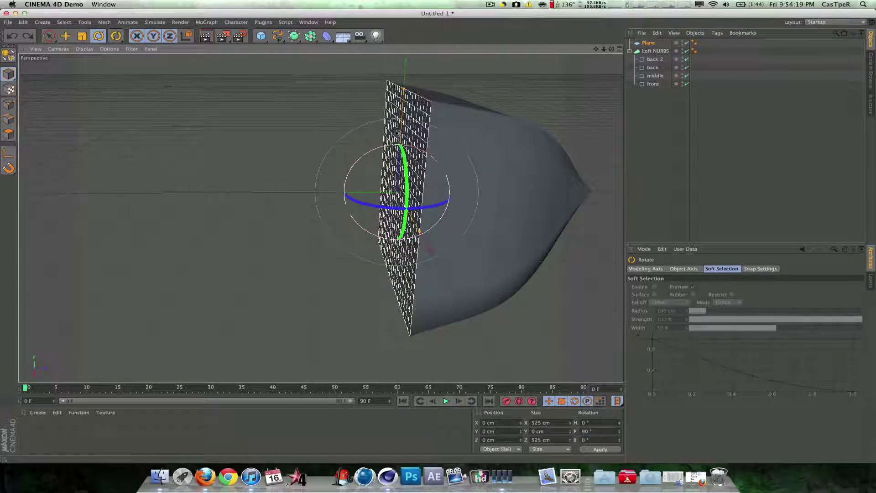
left_click(65, 36)
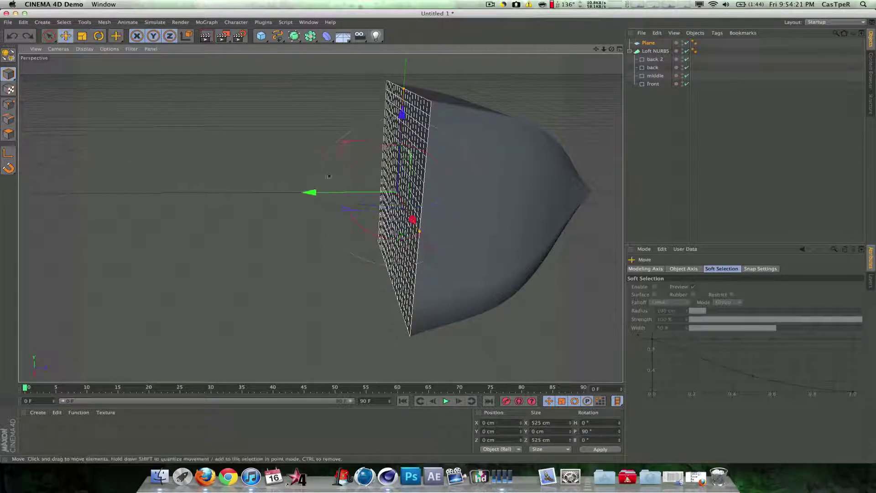
left_click_drag(343, 193, 347, 194)
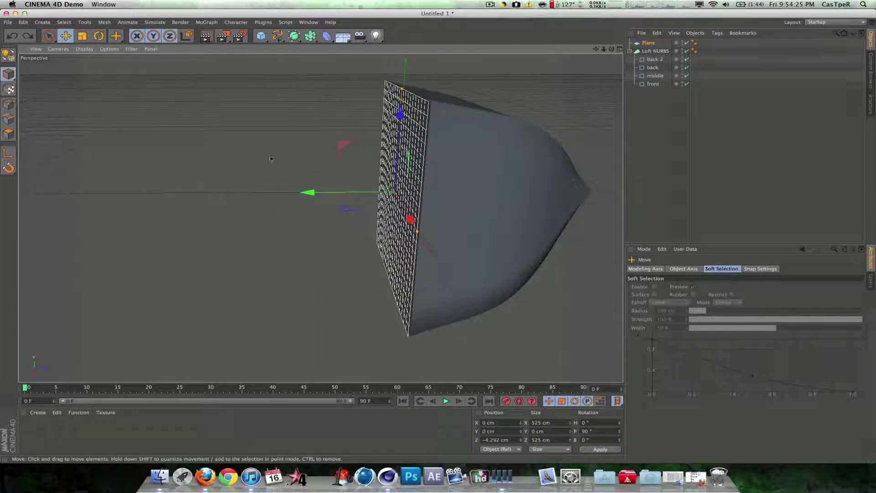
left_click(253, 148)
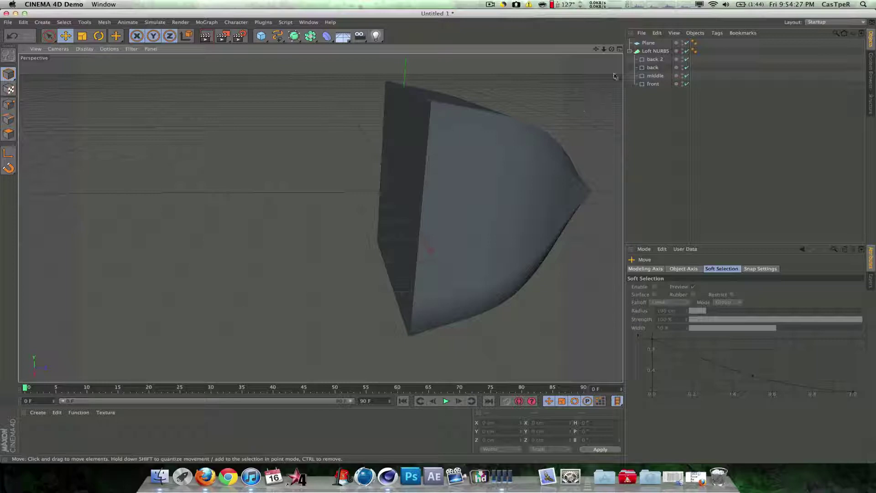
left_click(647, 43)
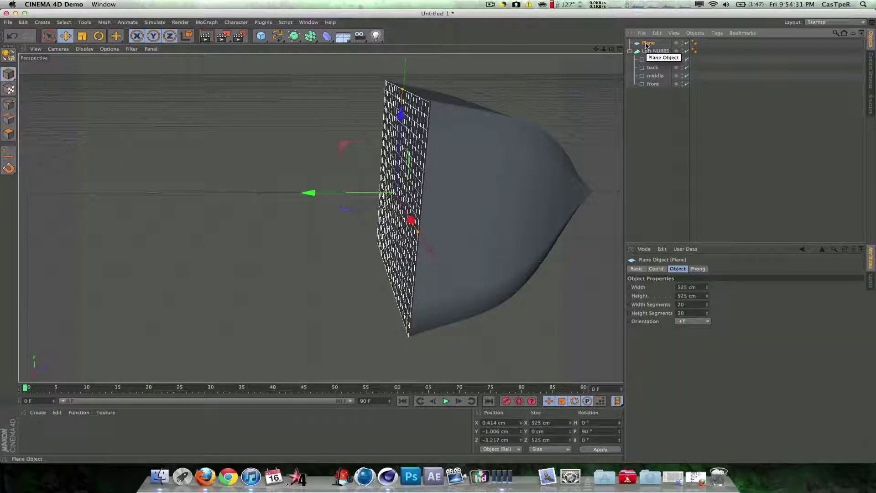
Step: Group Plane and Loft NURBS with Alt+G into a null renamed 'softbox'
left_click(649, 52, "shift")
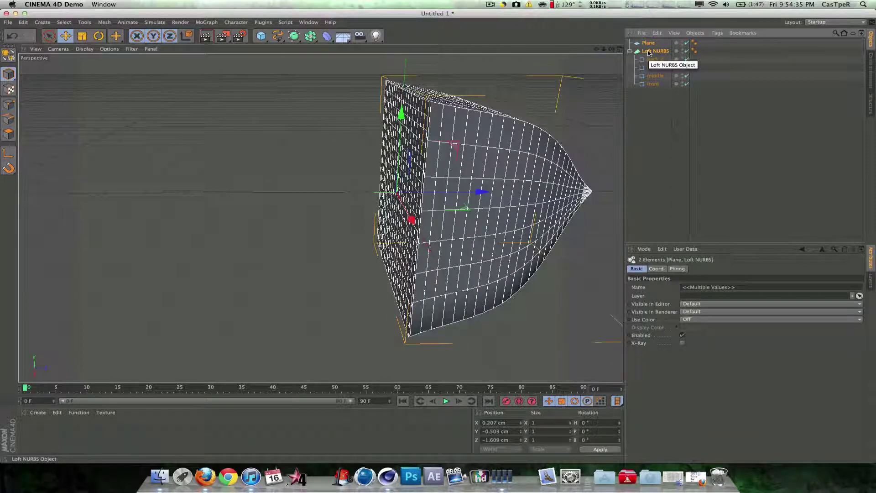
key("alt+g")
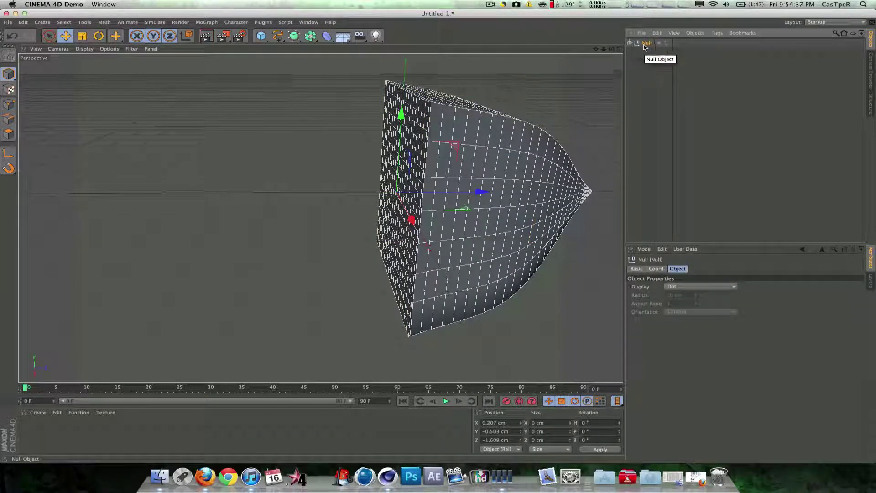
double_click(645, 44)
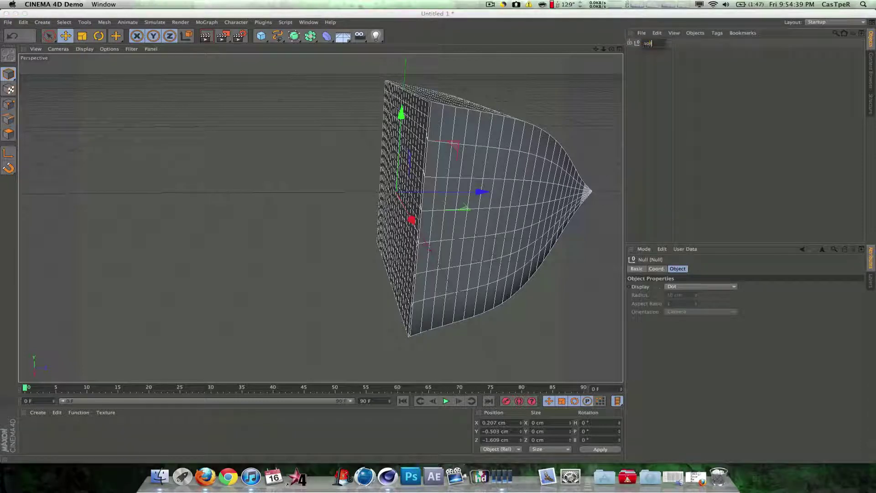
type("softbox")
key("Return")
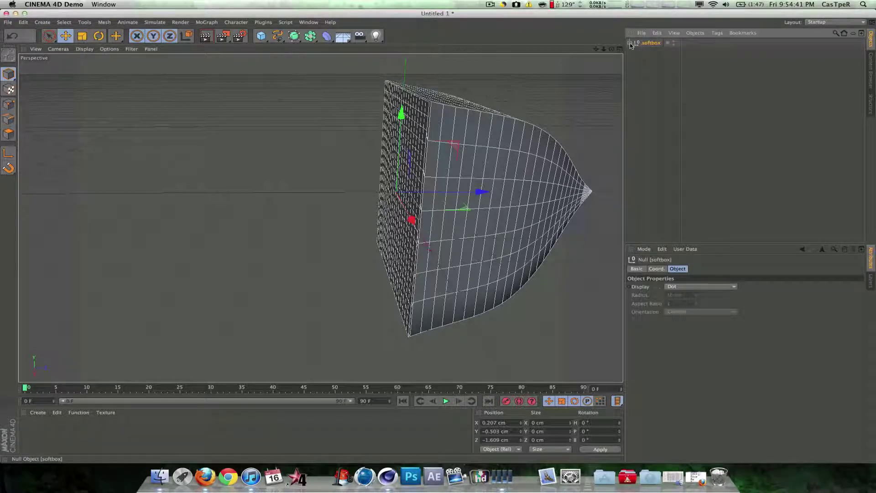
left_click(629, 43)
left_click(653, 51)
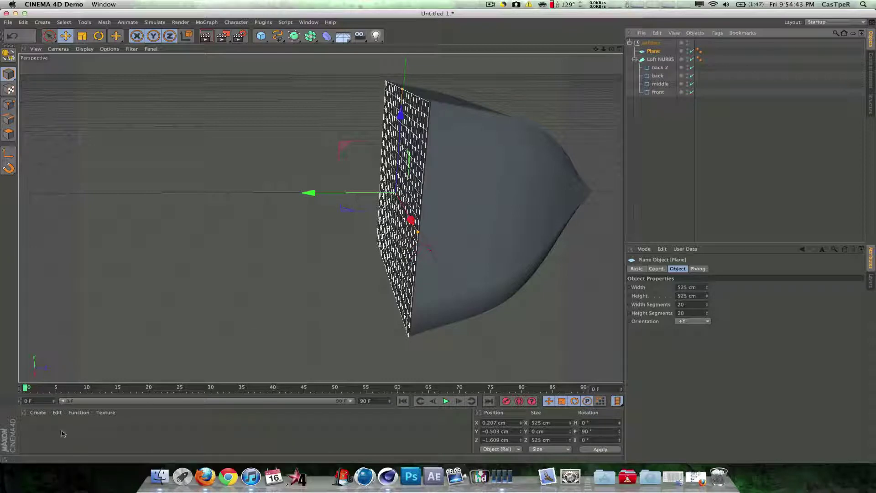
Step: Create a new material with Color and Specular off and a Gradient in Luminance
double_click(63, 434)
double_click(28, 428)
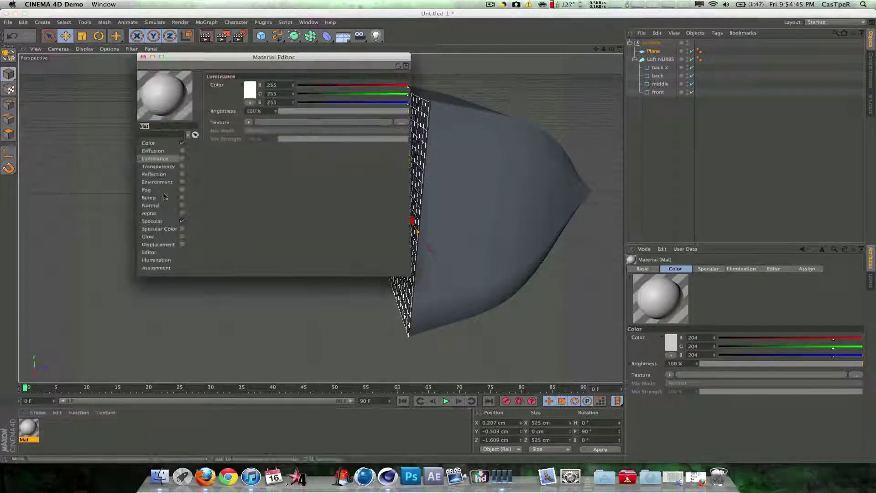
left_click(182, 143)
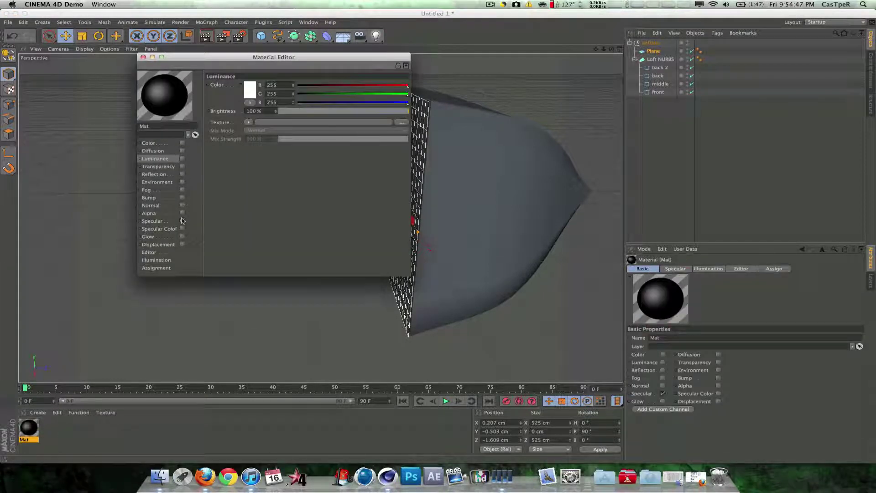
left_click(182, 221)
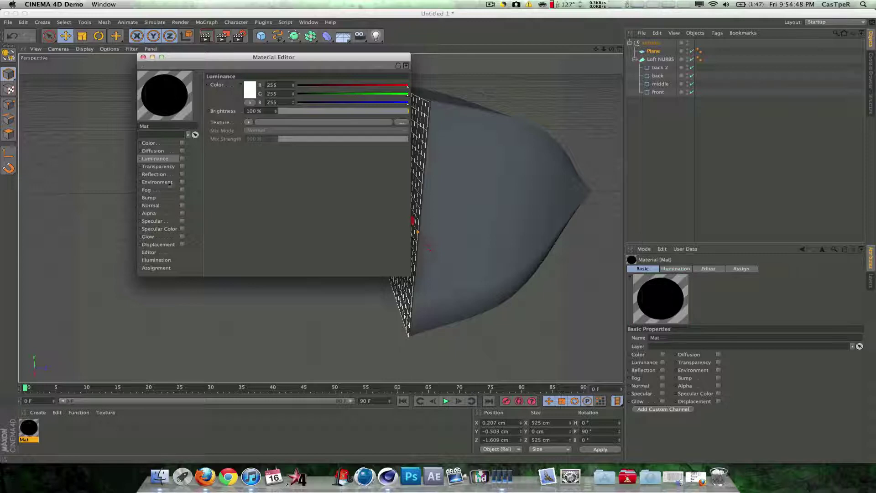
left_click(182, 159)
left_click(248, 123)
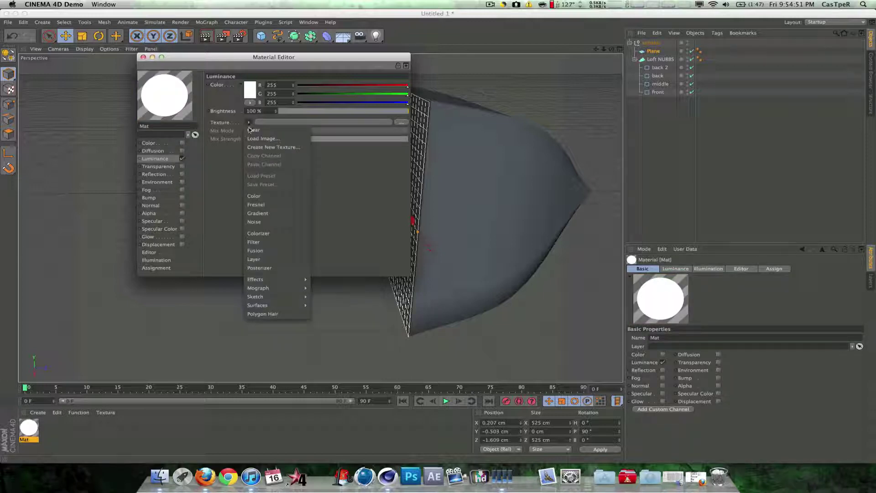
left_click(267, 211)
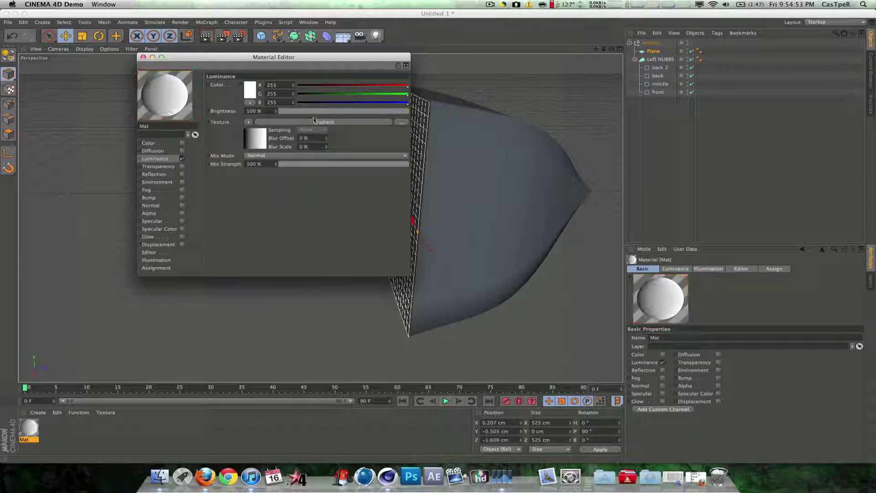
Step: Make the luminance gradient 2D – Circular, rearranging knots and lightening one to grey
left_click(254, 138)
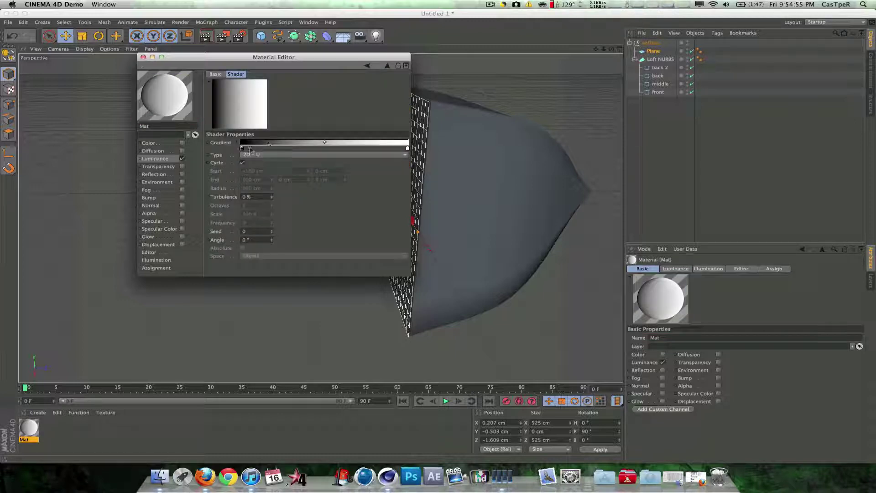
mouse_move(241, 149)
left_mouse_down()
mouse_move(396, 149)
mouse_move(241, 149)
left_mouse_up()
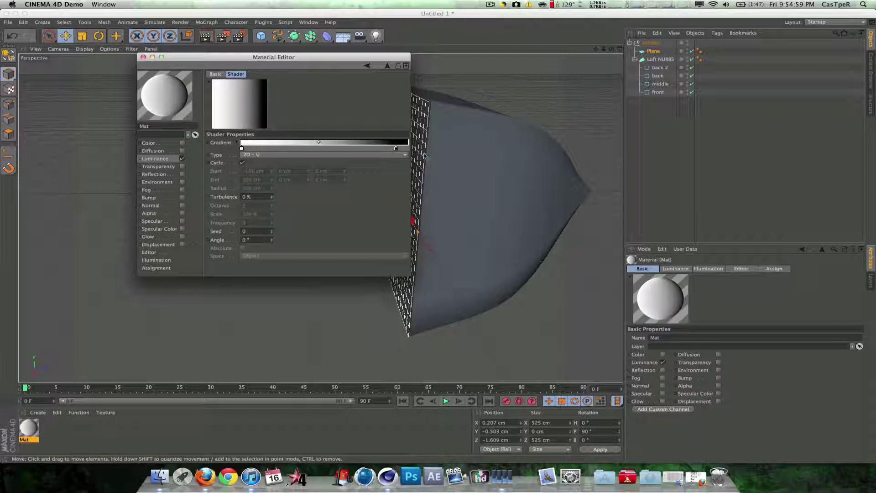
mouse_move(395, 149)
left_mouse_down()
mouse_move(407, 149)
mouse_move(385, 148)
left_mouse_up()
left_click(399, 149)
left_click(315, 155)
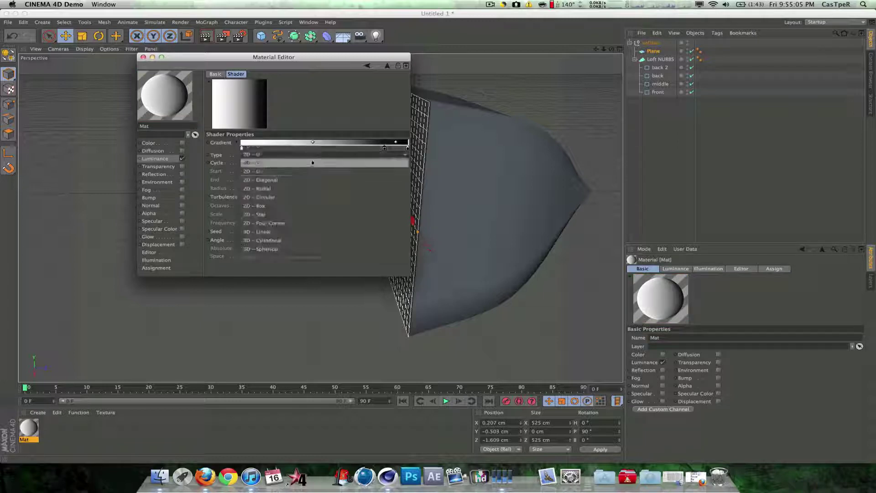
left_click(301, 197)
double_click(384, 150)
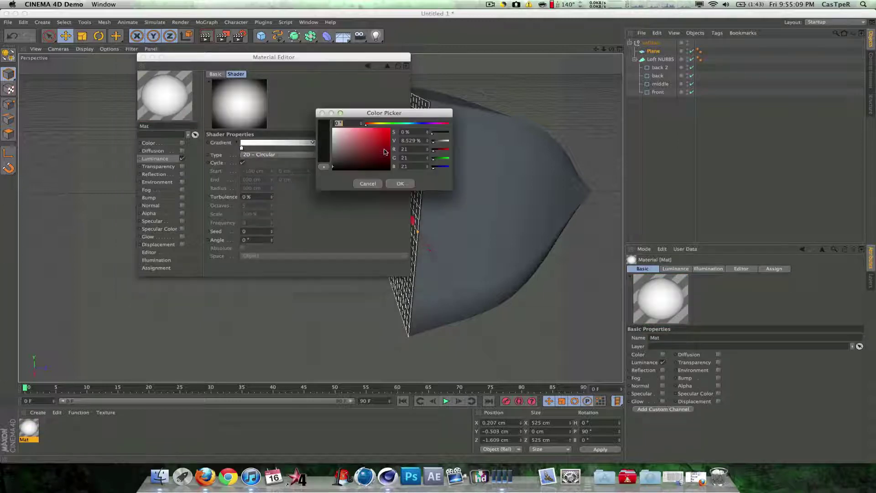
left_click_drag(346, 141, 332, 148)
left_click(367, 185)
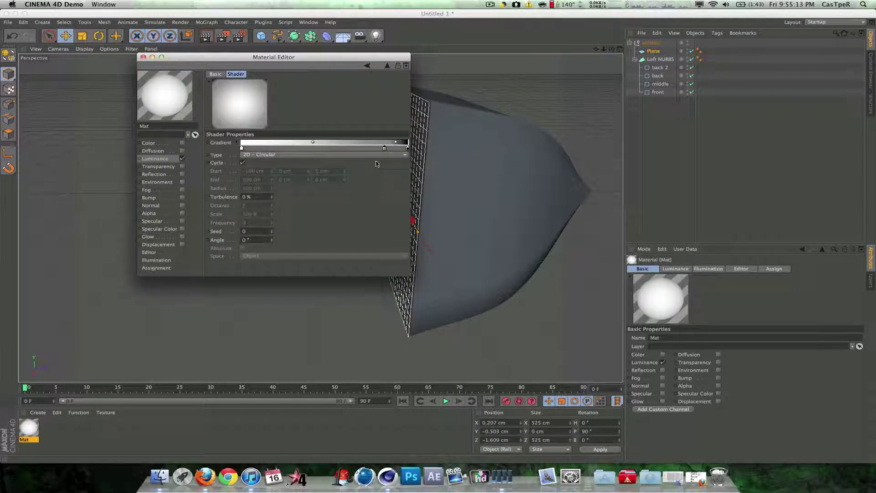
left_click_drag(384, 150, 376, 150)
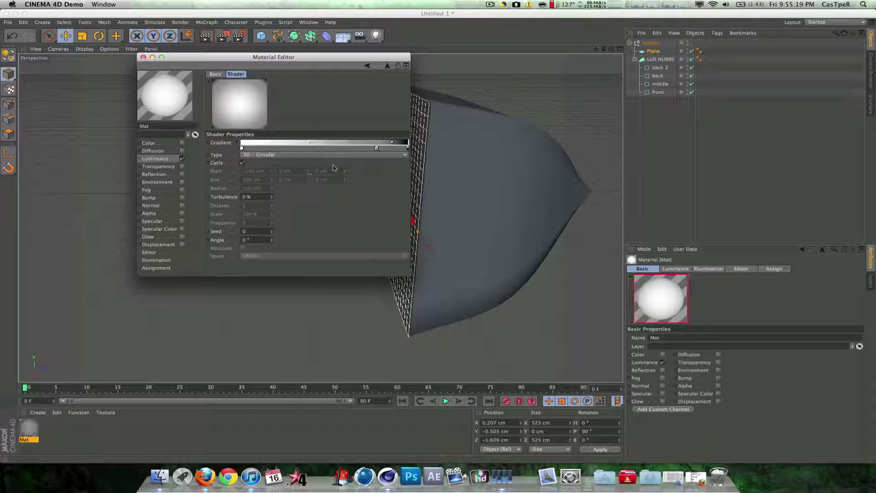
left_click_drag(378, 149, 392, 150)
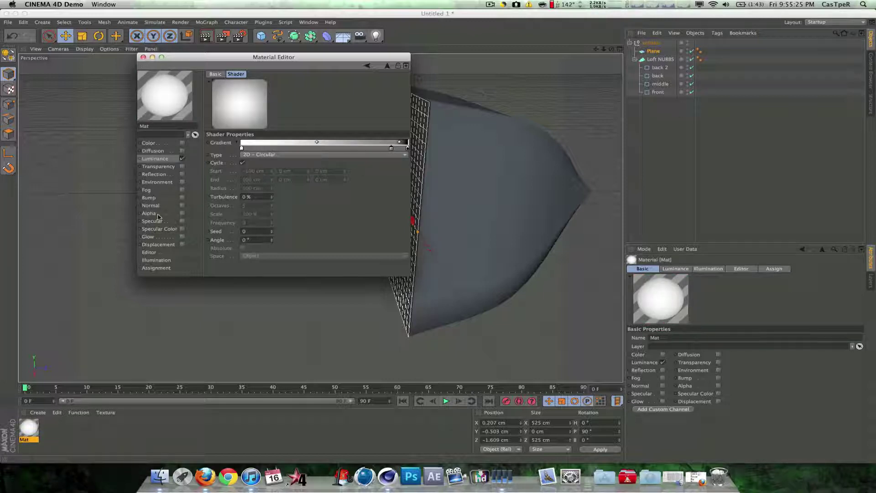
Step: Apply the Mat material to the softbox Plane
left_click(143, 58)
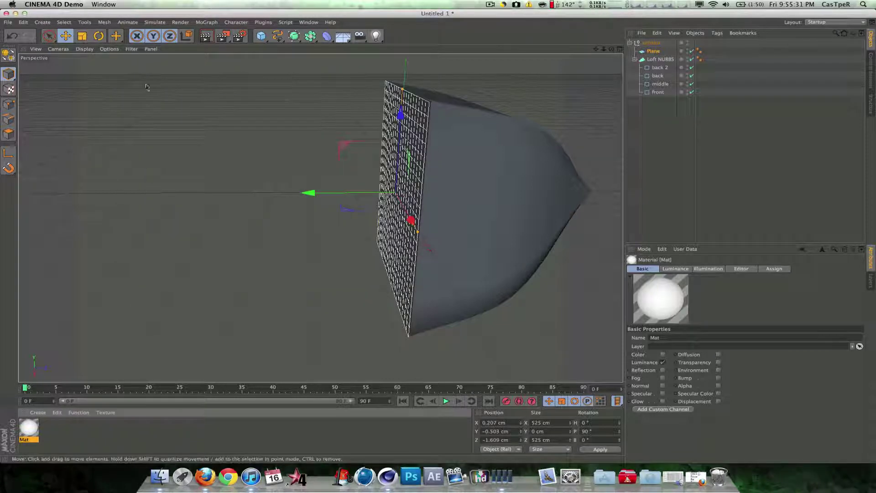
left_click(151, 227)
left_click_drag(29, 431, 660, 52)
left_click(344, 114)
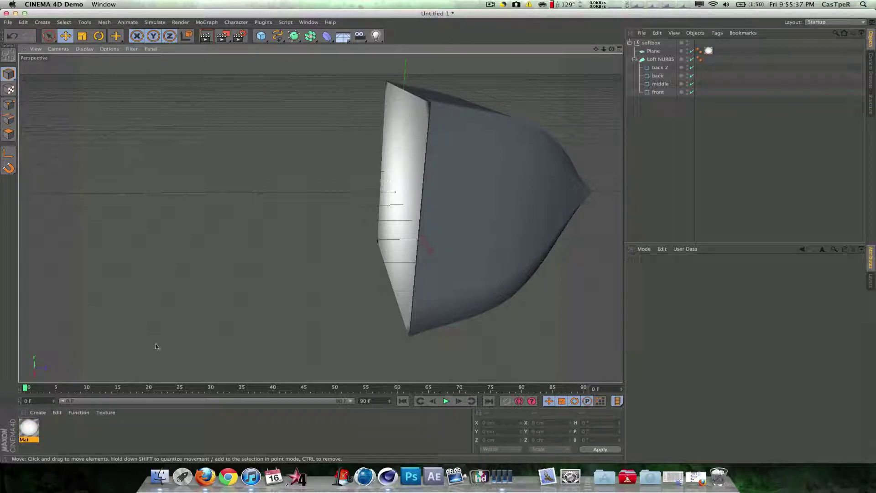
Step: Create Mat.1 with black colour and specular on, and apply it to the Loft NURBS
double_click(54, 436)
double_click(34, 428)
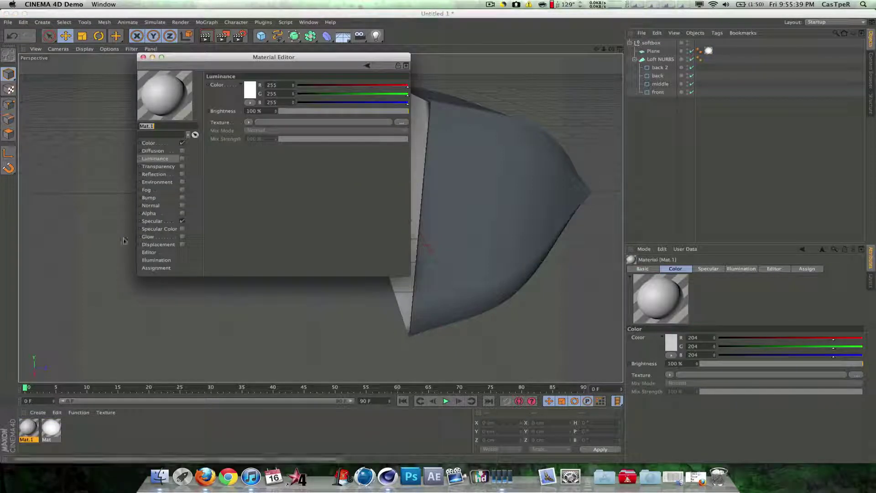
left_click(175, 143)
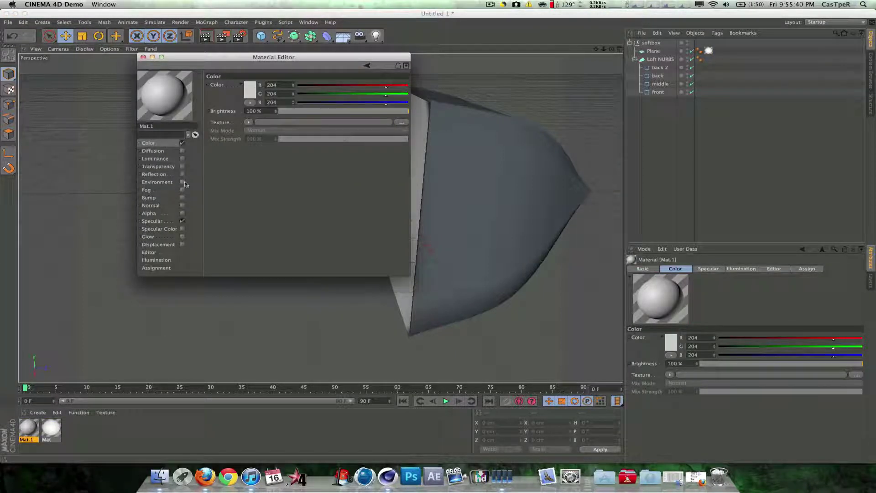
left_click(182, 220)
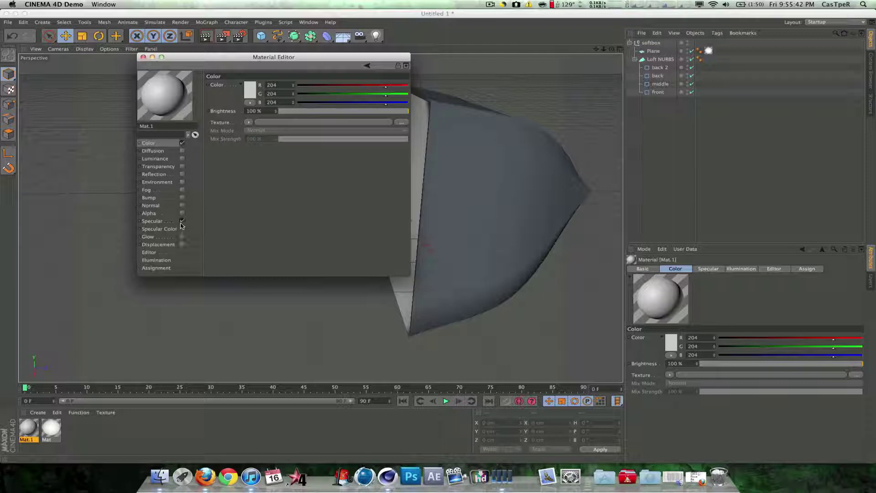
left_click(250, 91)
left_click(197, 101)
left_click(269, 127)
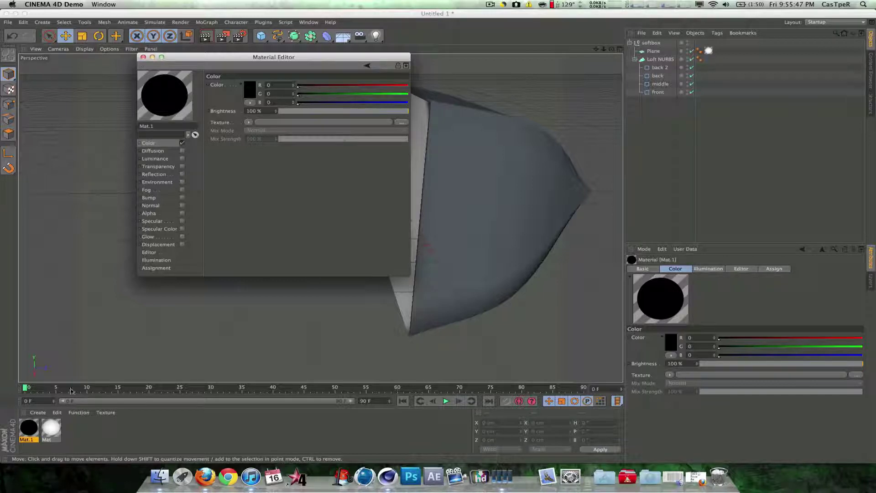
left_click(181, 222)
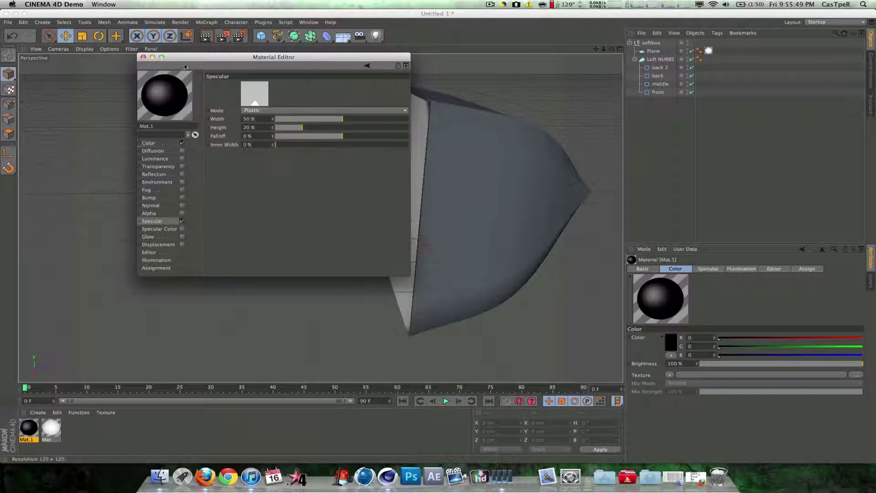
left_click(143, 57)
left_click_drag(29, 426, 629, 97)
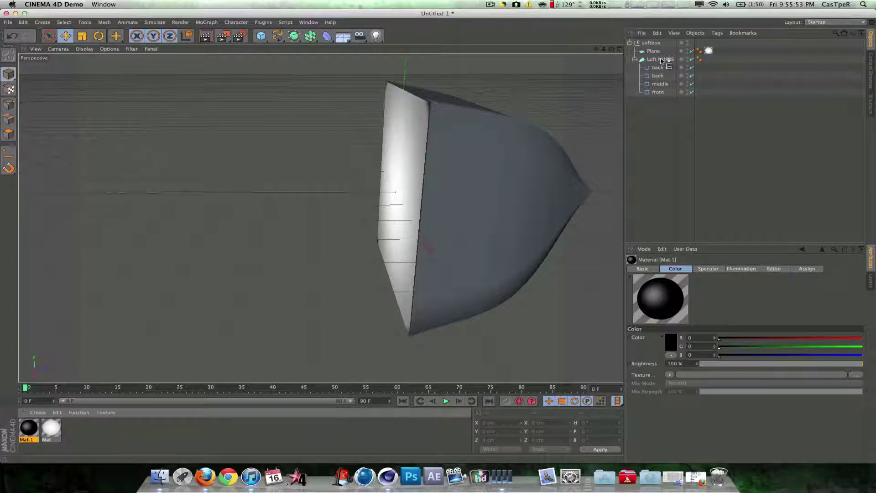
left_click_drag(662, 61, 662, 61)
left_click(507, 81)
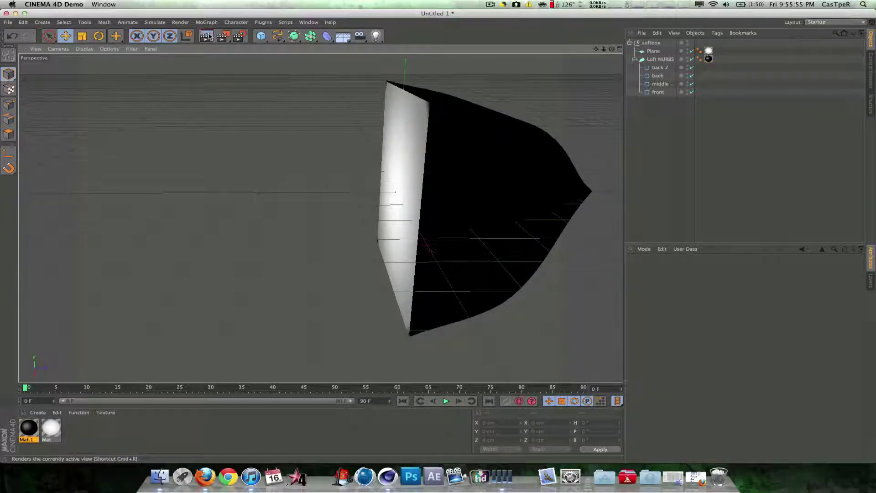
key("super+r")
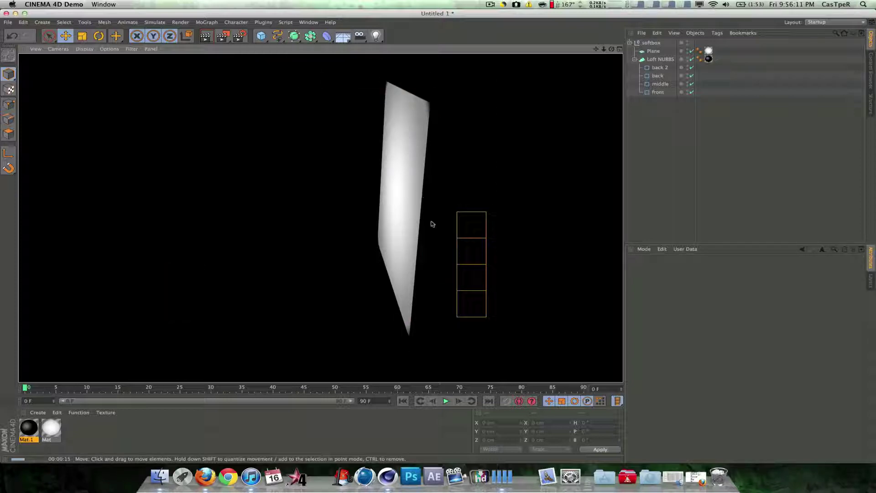
left_click(297, 139)
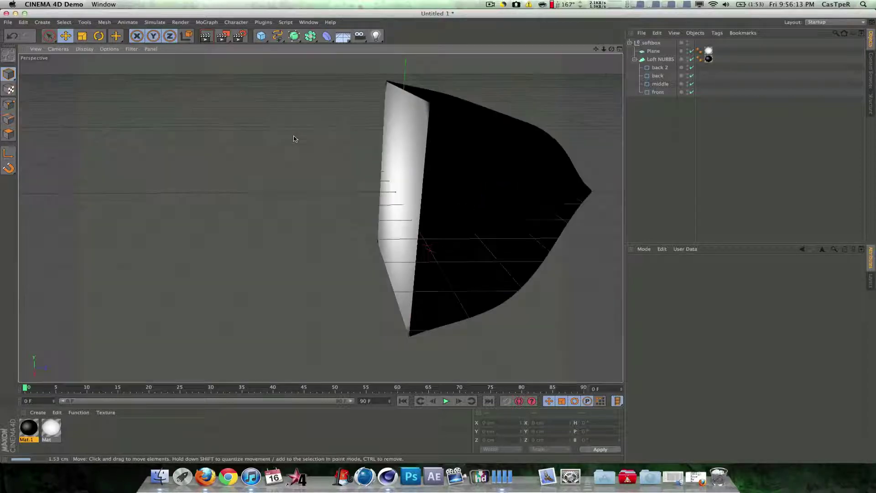
scroll(499, 126, "down", 2)
scroll(498, 125, "down", 2)
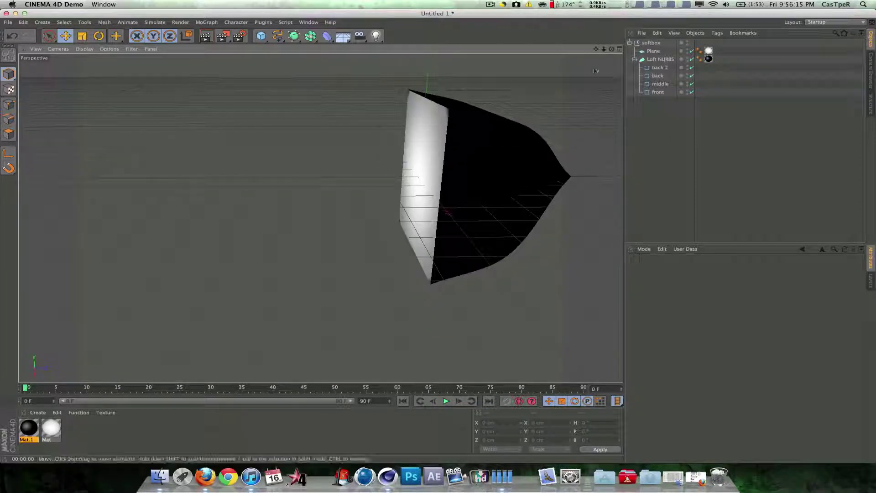
Step: Add an Area light and place it inside the softbox group
mouse_move(612, 49)
left_mouse_down()
mouse_move(623, 51)
mouse_move(593, 48)
mouse_move(613, 49)
left_mouse_up()
left_click(630, 43)
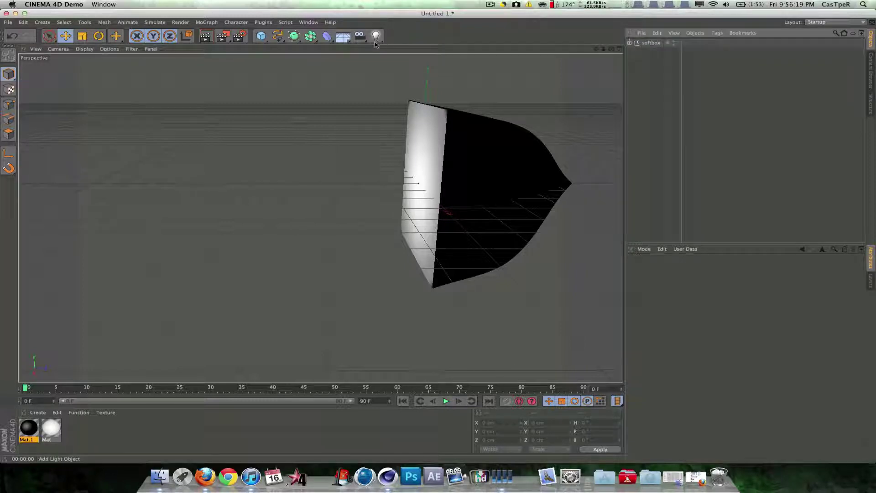
left_click_drag(375, 35, 460, 58)
left_click(630, 52)
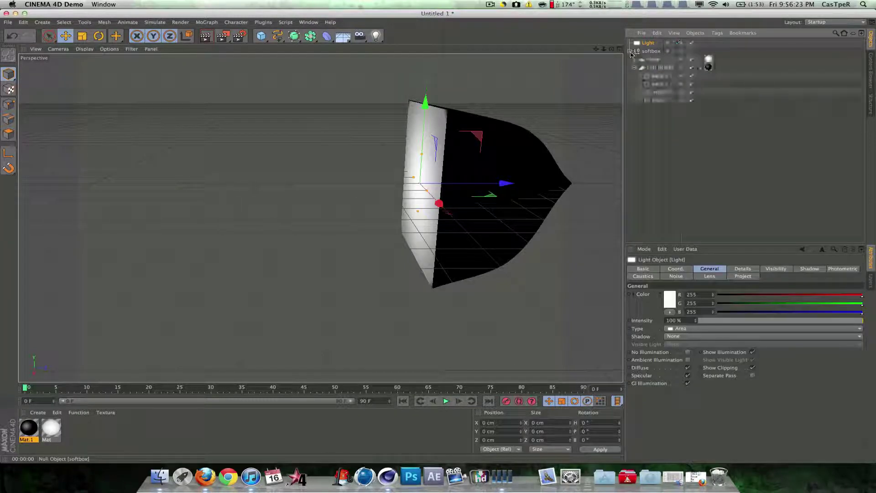
left_click_drag(645, 43, 646, 52)
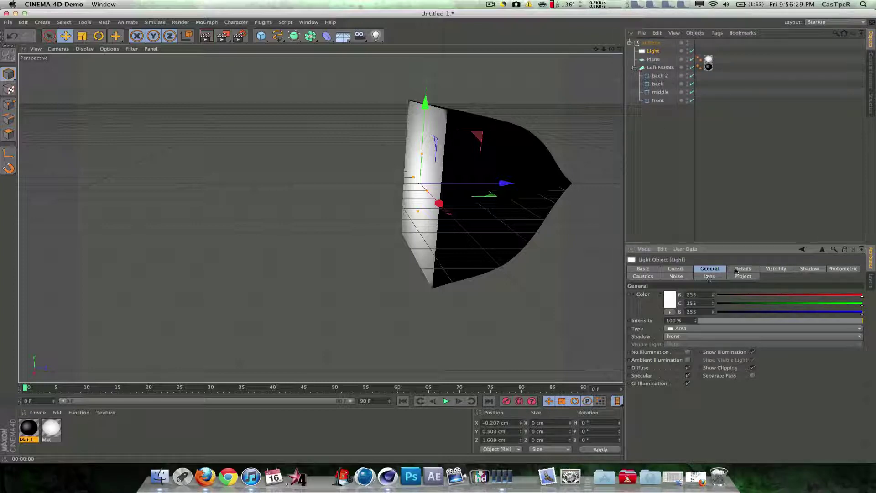
Step: Set the area light's Size X and Y to 525 cm in Details
left_click(736, 270)
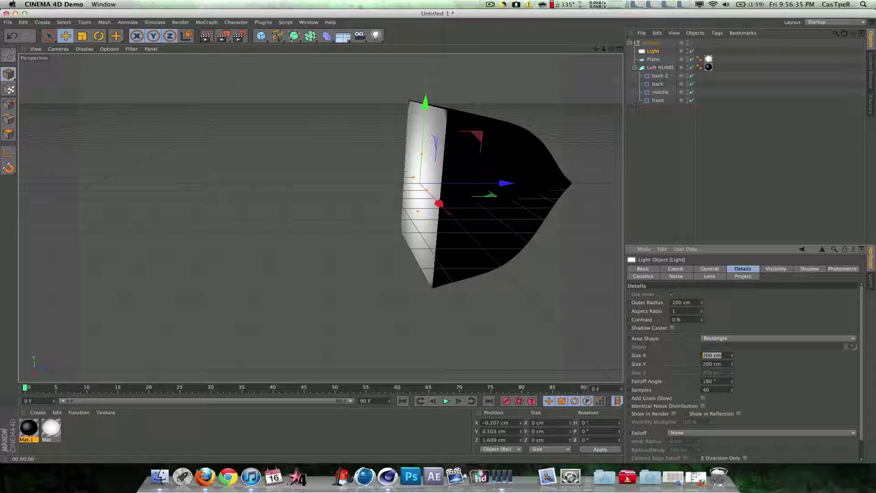
left_click(657, 100)
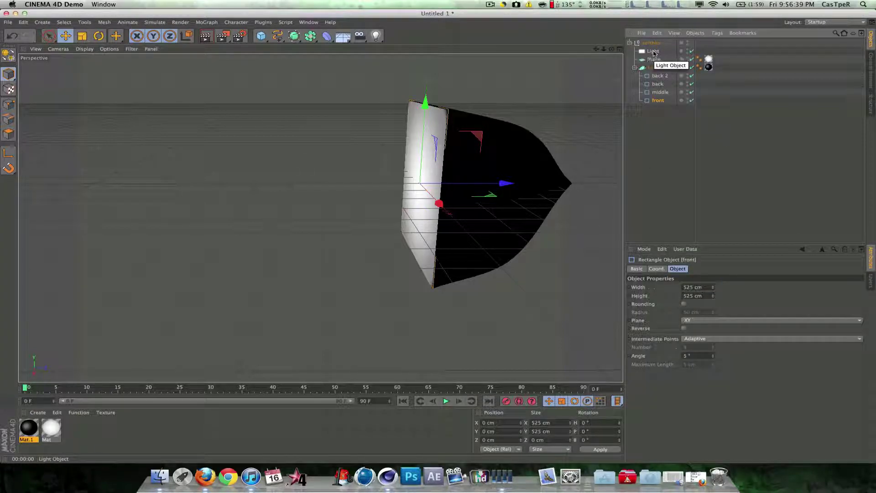
left_click(653, 52)
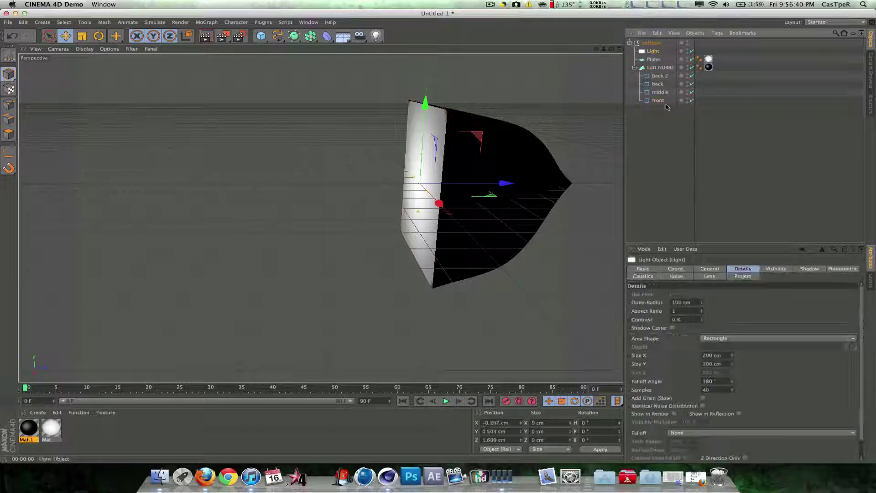
left_click(723, 356)
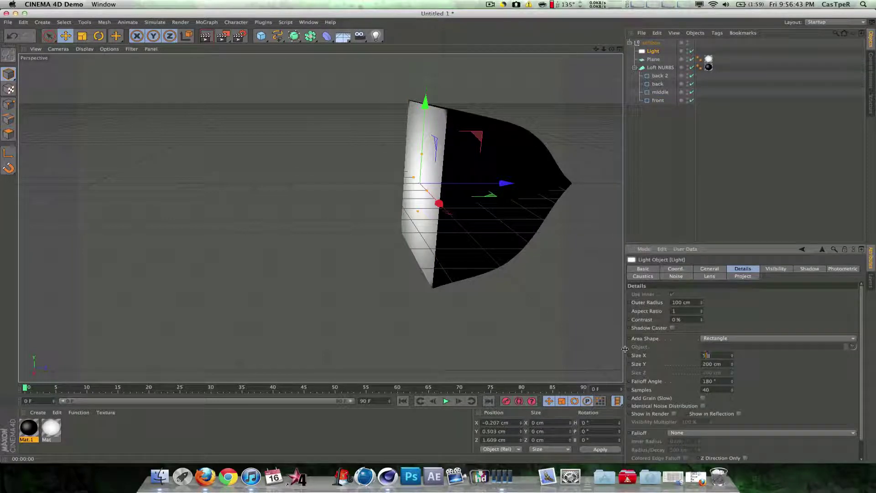
type("525")
key("Tab")
type("52")
left_click(531, 269)
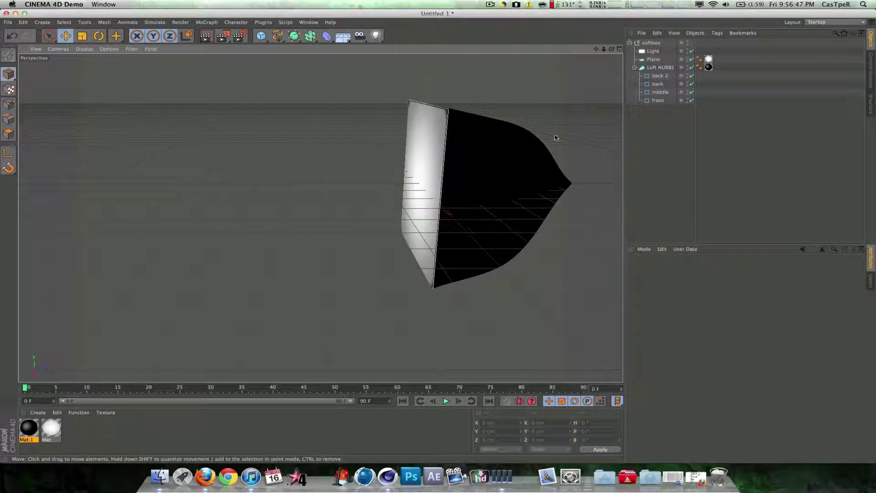
Step: Move the light along Z to sit at the softbox's front panel
left_click(653, 51)
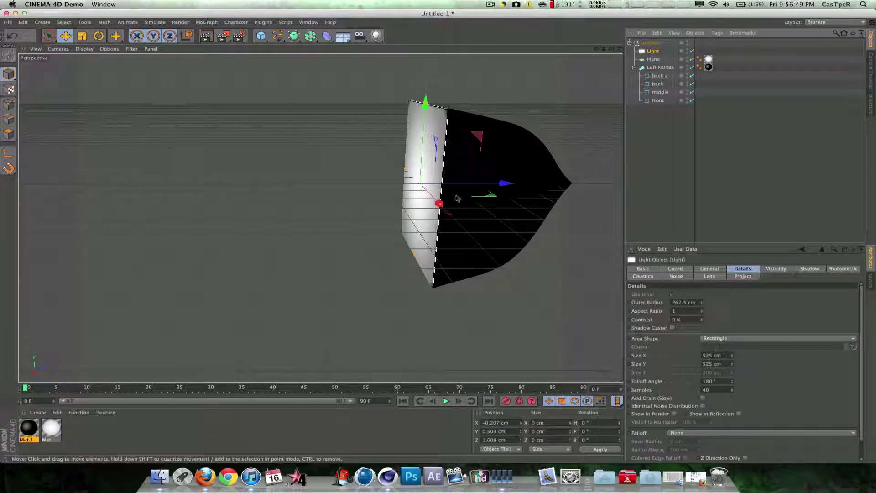
left_click_drag(469, 187, 462, 190)
left_click_drag(596, 49, 505, 29)
left_click(445, 59)
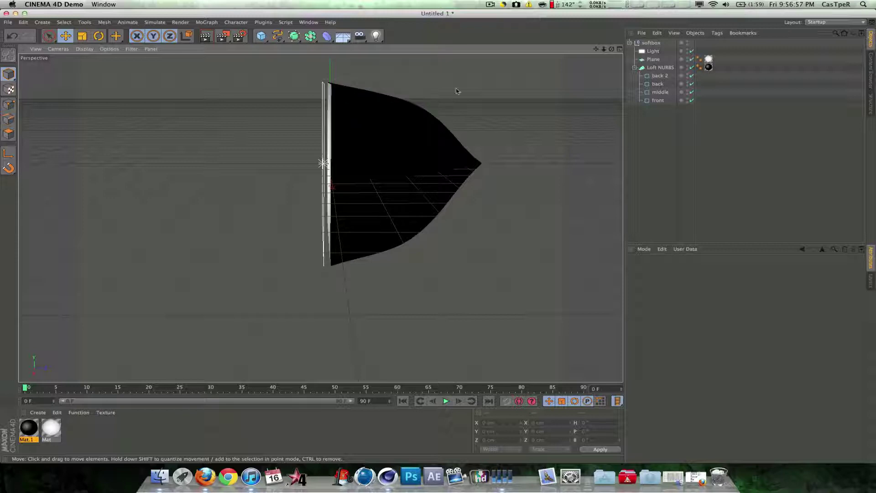
left_click_drag(601, 53, 495, 69)
Step: Add a Compositing tag to the softbox null
left_click(629, 42)
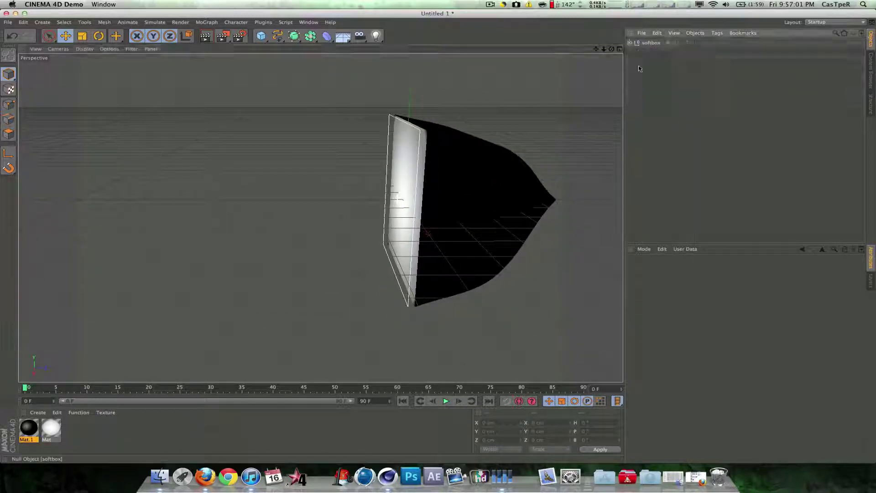
left_click(649, 43)
right_click(649, 44)
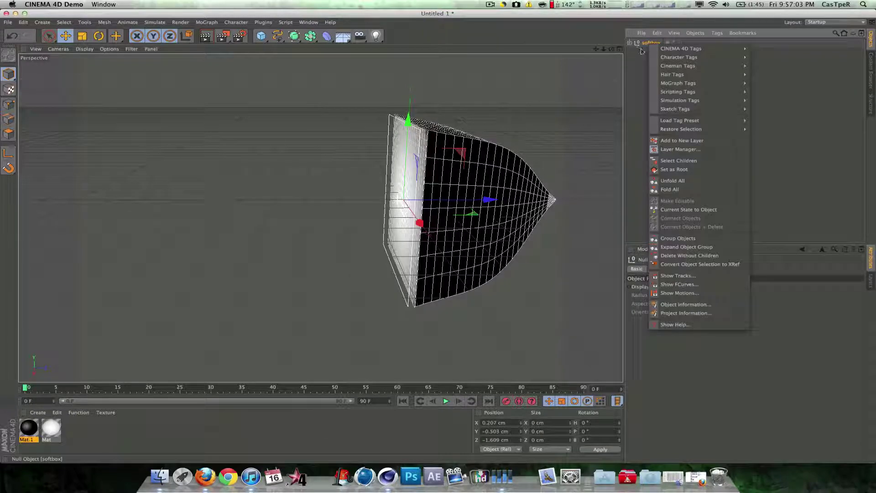
mouse_move(685, 49)
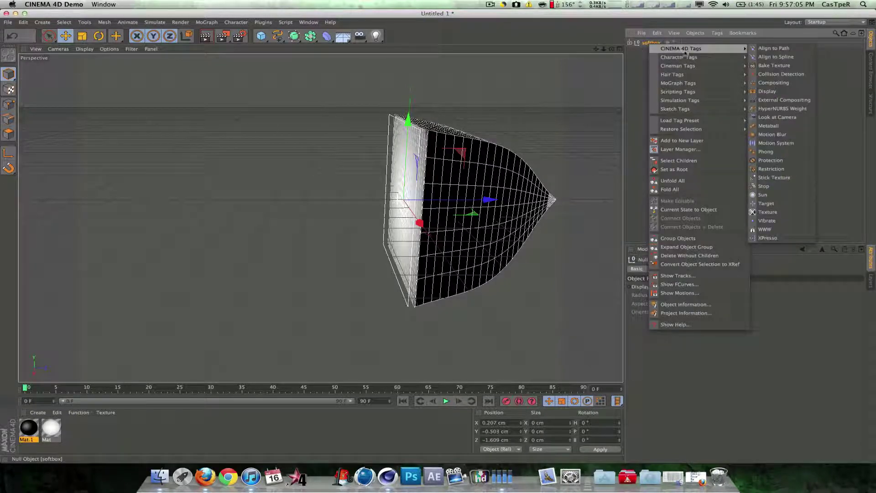
left_click(770, 82)
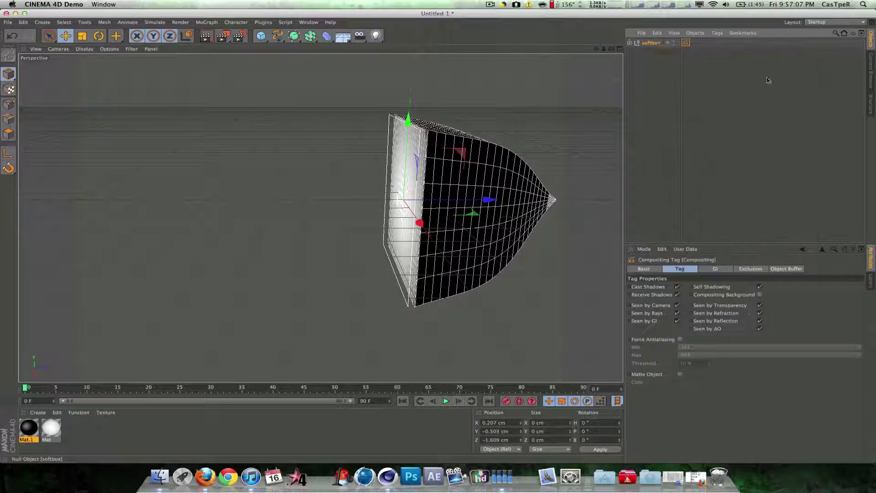
Step: Add a Target tag to the softbox, deleting the extra Display tag that was also added
right_click(648, 45)
mouse_move(684, 48)
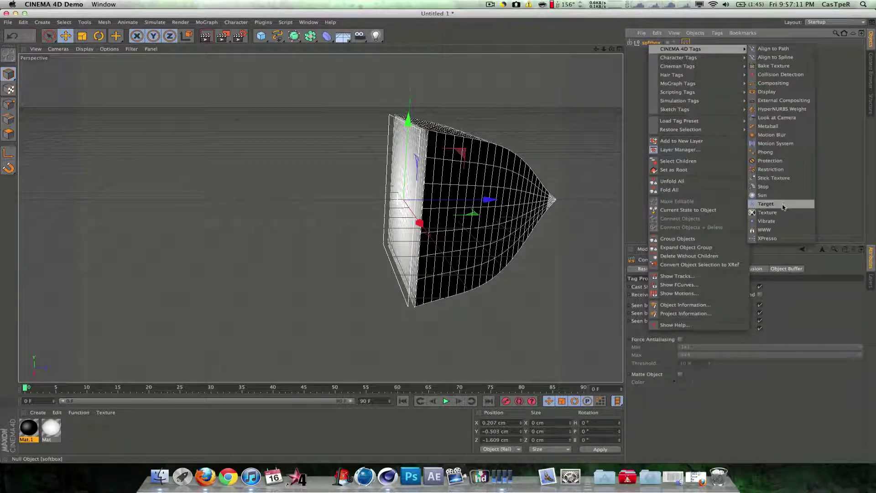
left_click(783, 206)
right_click(644, 43)
mouse_move(665, 50)
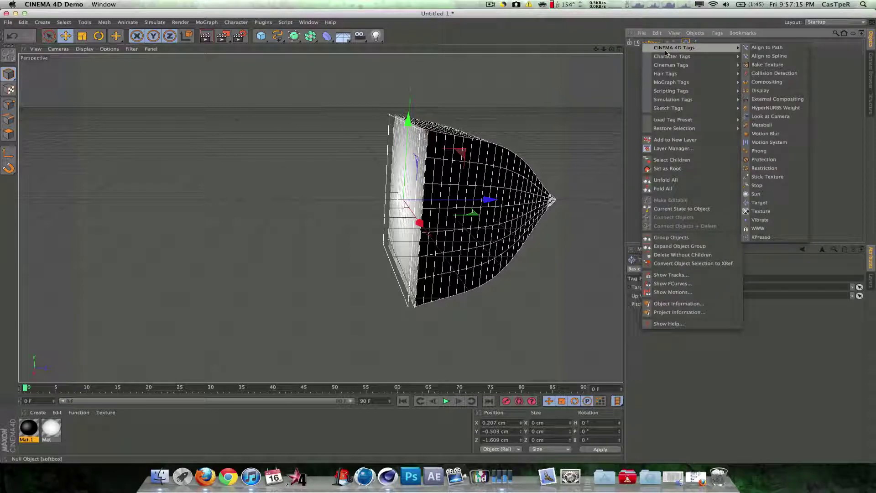
left_click(760, 90)
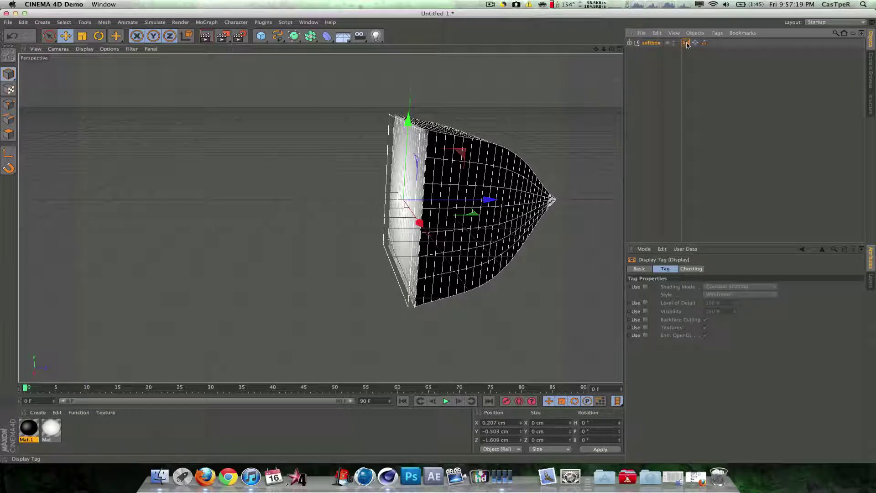
key("Delete")
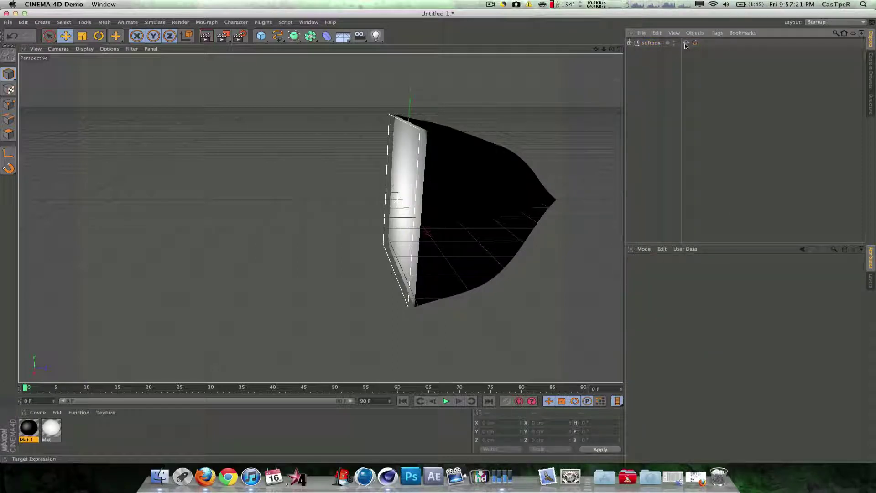
left_click(686, 43)
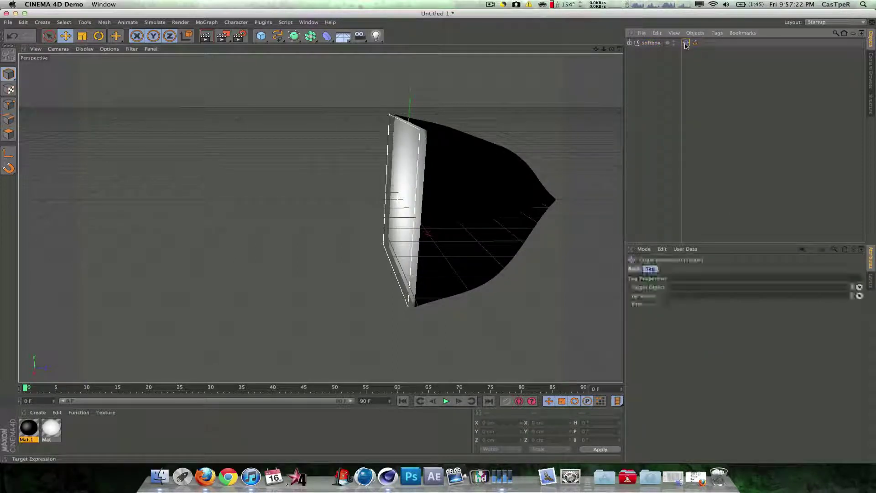
Step: Add a cube and set it as the Target tag's target object so the softbox faces it
left_click(261, 35)
left_click_drag(442, 200, 252, 200)
left_click(291, 167)
left_click(232, 196)
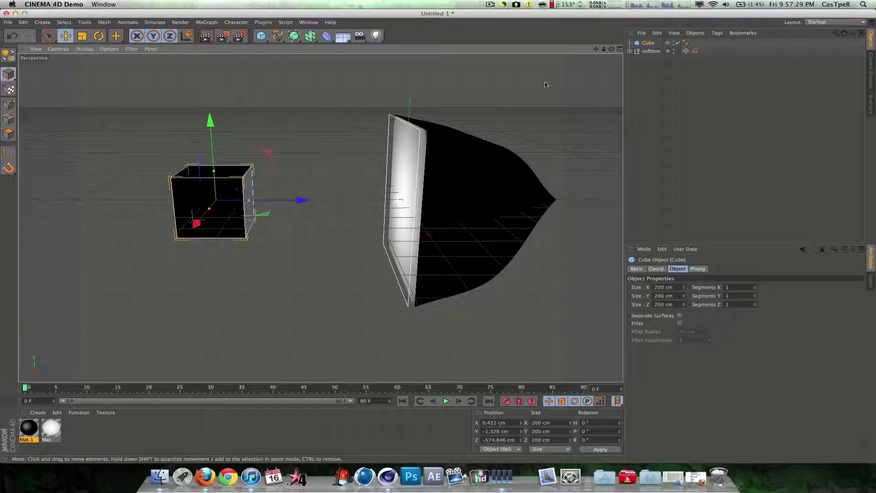
left_click(684, 51)
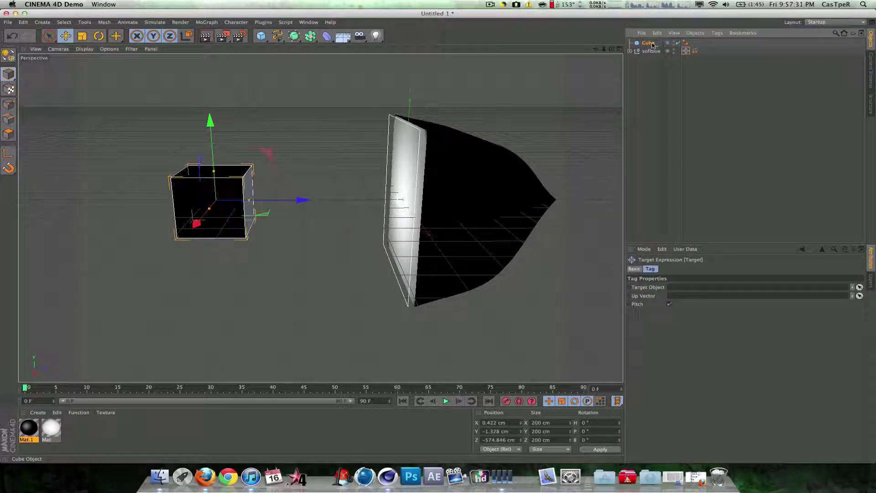
left_click_drag(652, 45, 683, 287)
left_click_drag(693, 292, 694, 292)
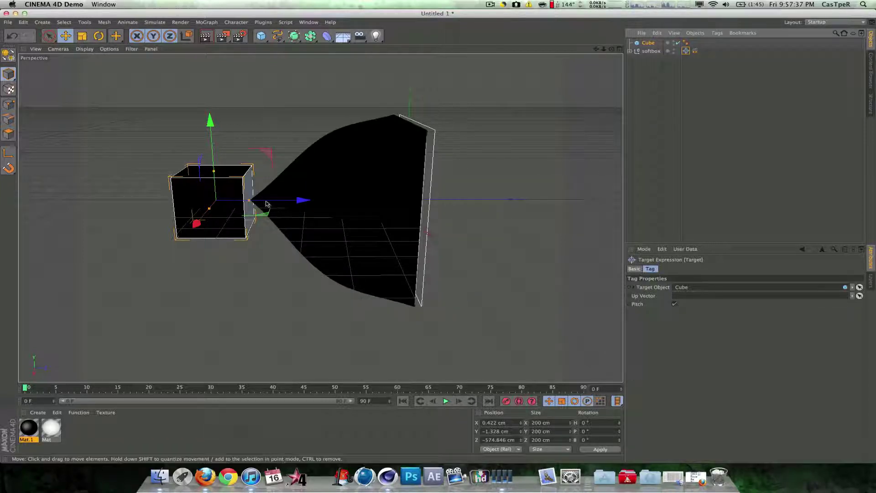
Step: Move the cube around, clear the target field, then undo back to before the cube existed
left_click_drag(269, 201, 377, 163)
left_click_drag(651, 44, 702, 297)
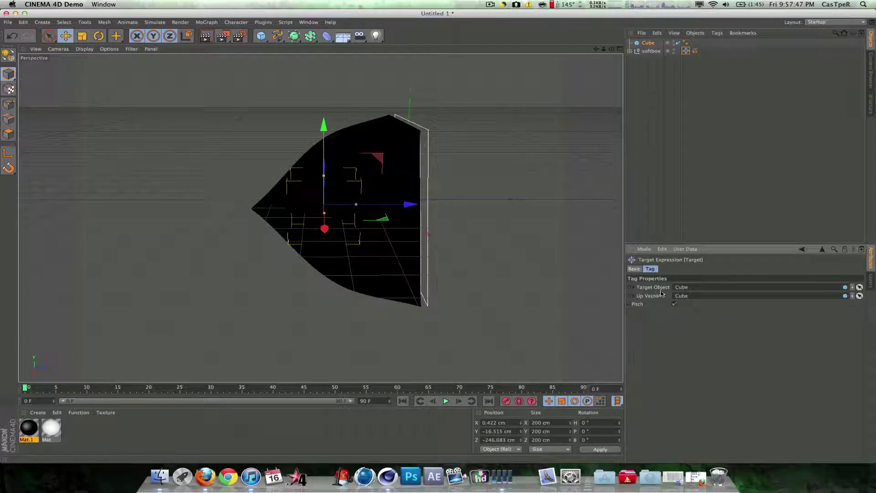
left_click(852, 288)
left_click(846, 297)
left_click_drag(422, 200, 605, 206)
left_click(439, 199)
left_click(648, 44)
left_click(605, 158)
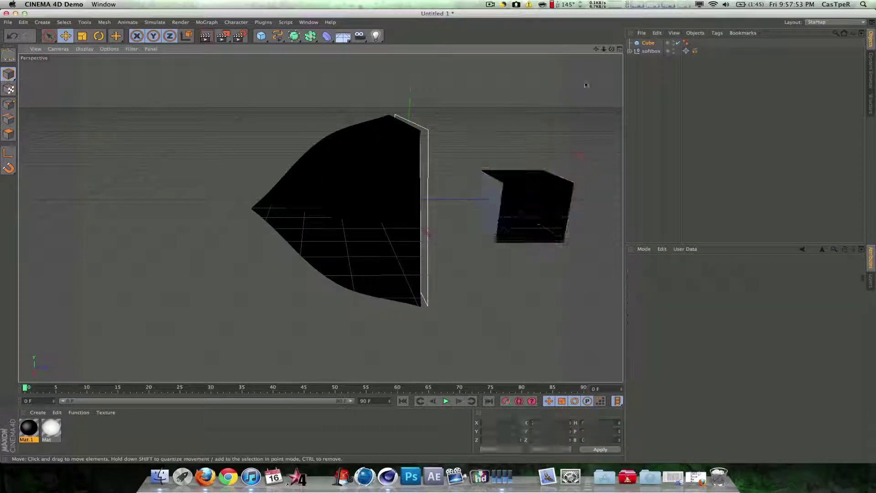
left_click(686, 51)
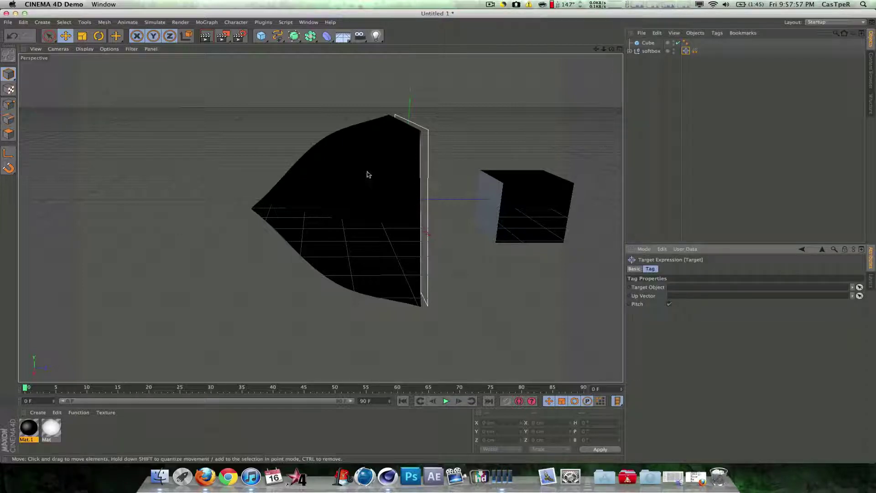
key("super+z")
key("super+z")
key("super+z")
key("super+z")
key("super+z")
key("super+z")
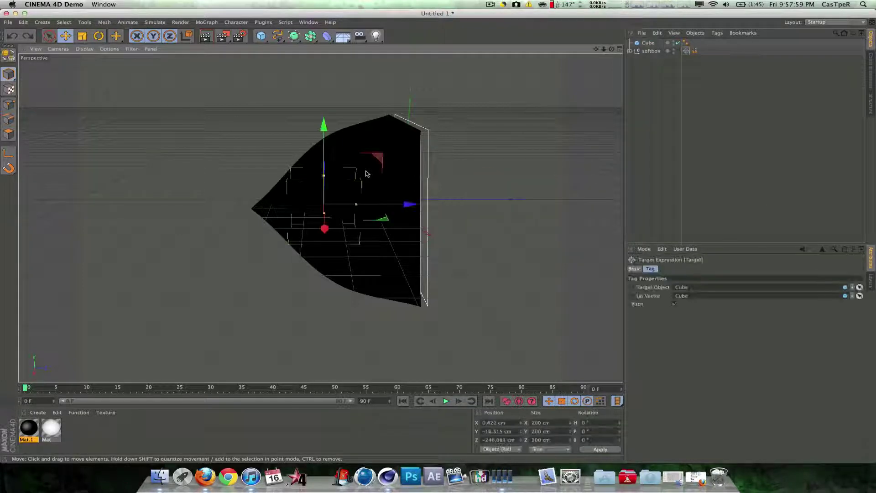
key("super+z")
key("super+z")
key("super+z")
key("super+z")
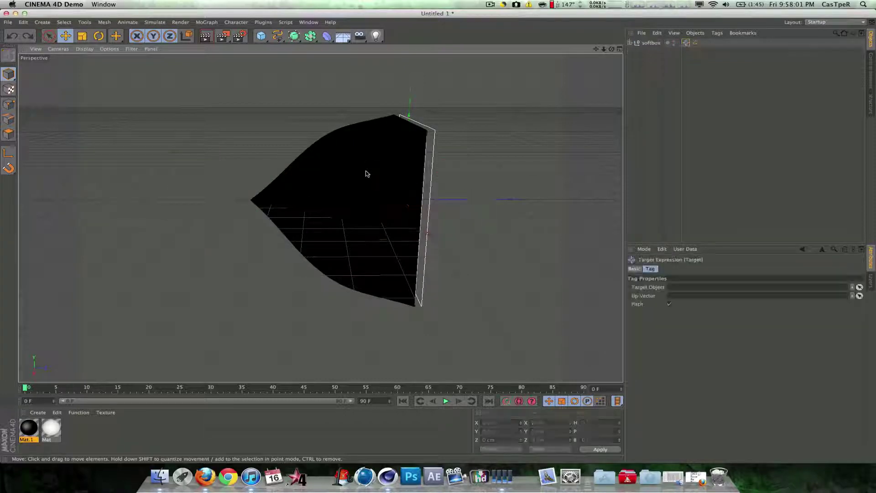
Step: Undo past the Target tag to restore the softbox's original facing, keeping it selected
key("super+z")
key("super+z")
key("super+z")
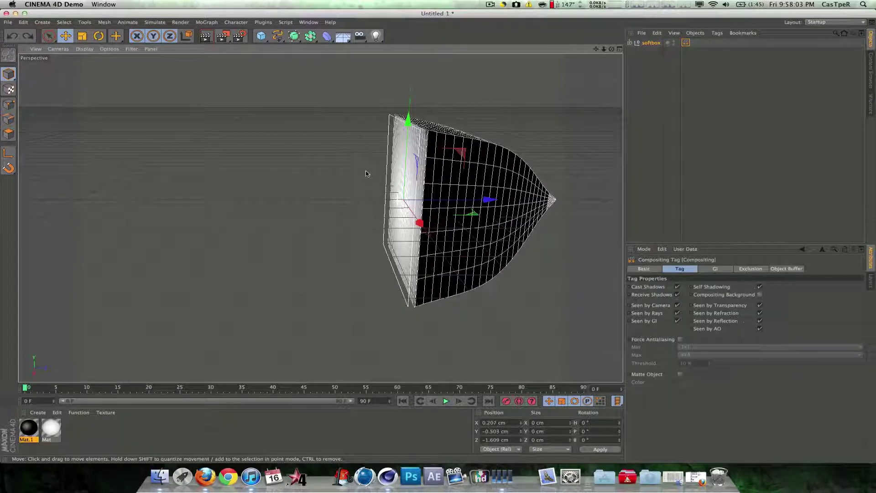
left_click(669, 105)
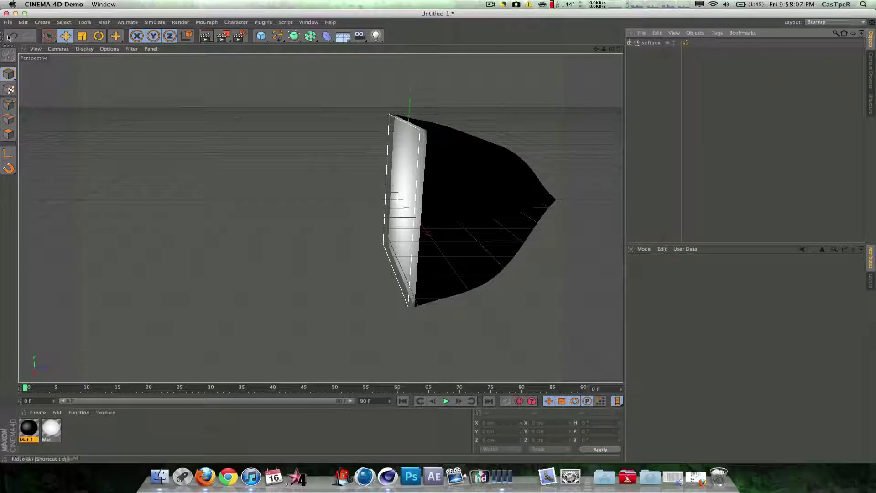
left_click(9, 36)
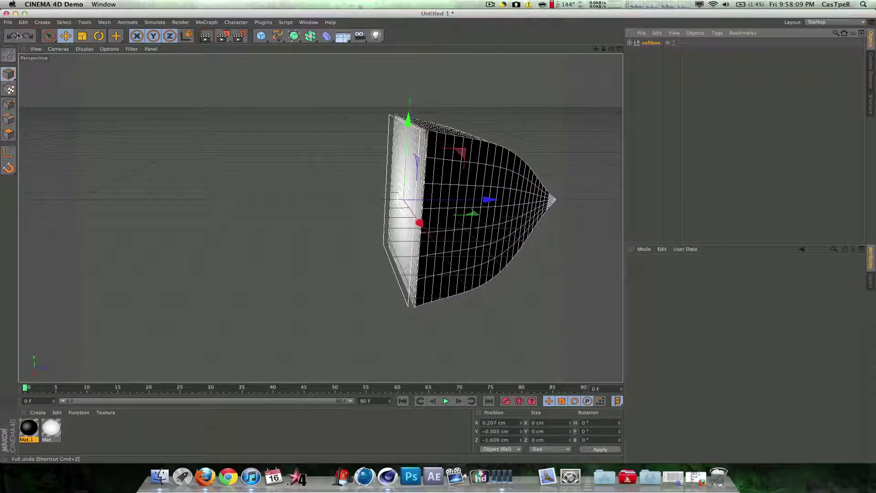
Step: Re-add a Target tag and a Compositing tag to the softbox null
right_click(650, 43)
mouse_move(684, 48)
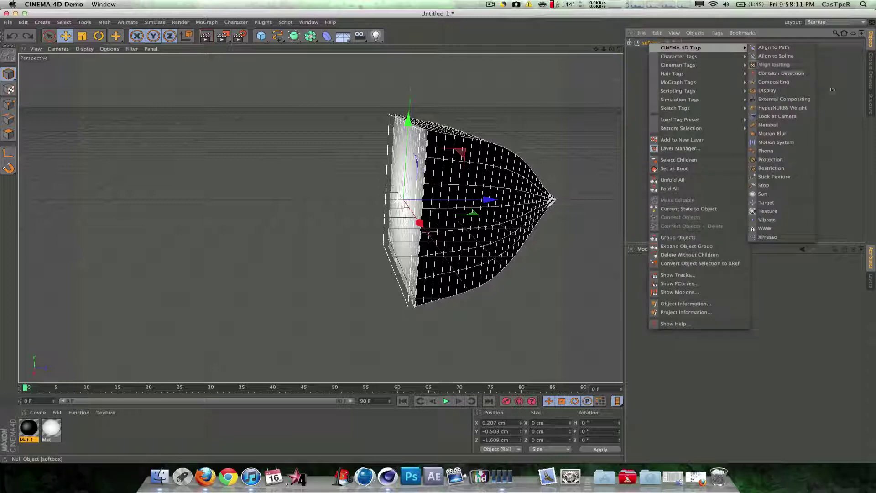
left_click(767, 203)
right_click(652, 43)
mouse_move(701, 51)
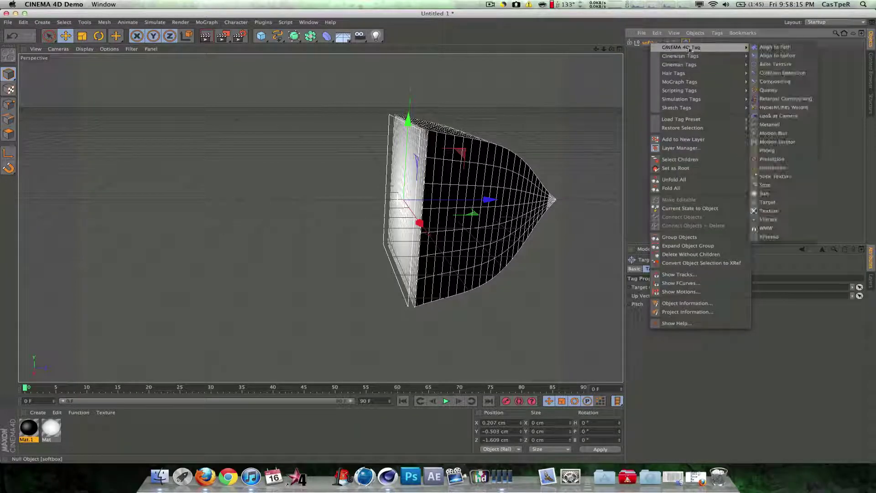
left_click(774, 82)
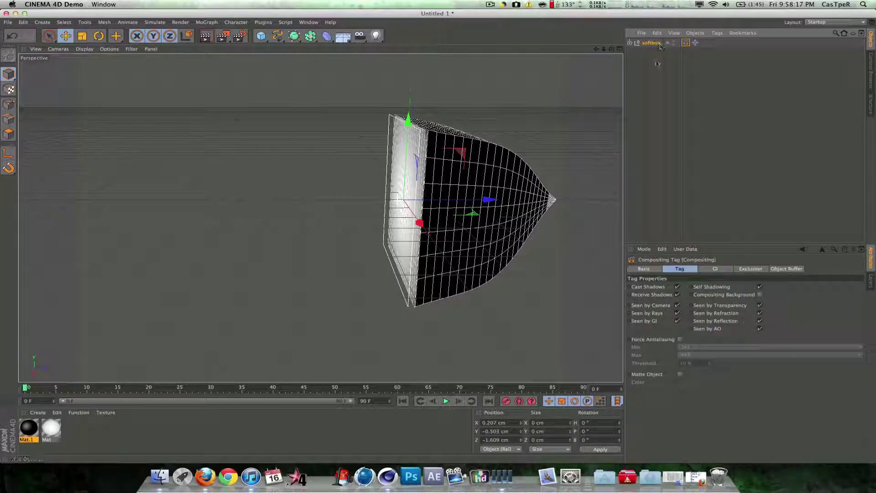
left_click(657, 63)
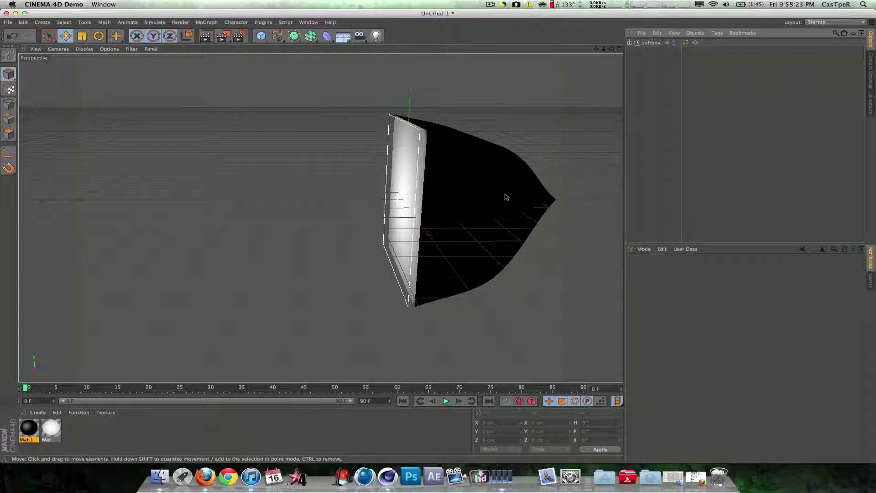
Step: Make the softbox invisible to the camera via its Compositing tag
left_click(685, 43)
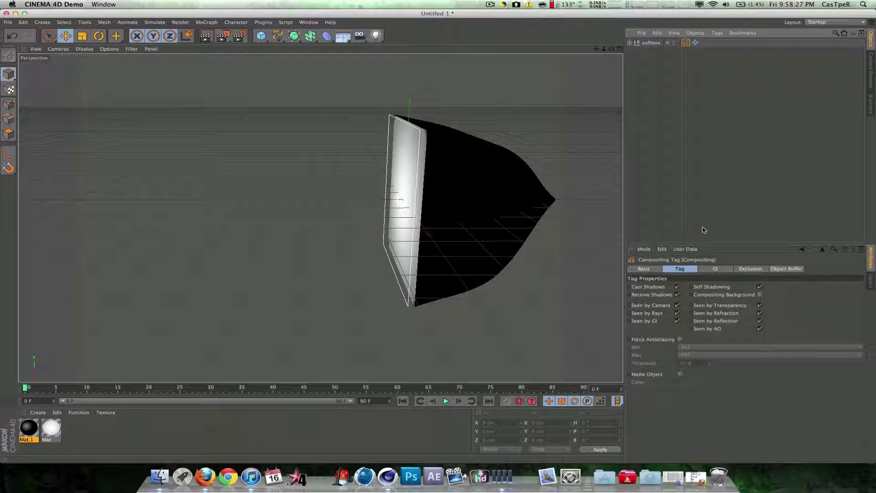
left_click(677, 306)
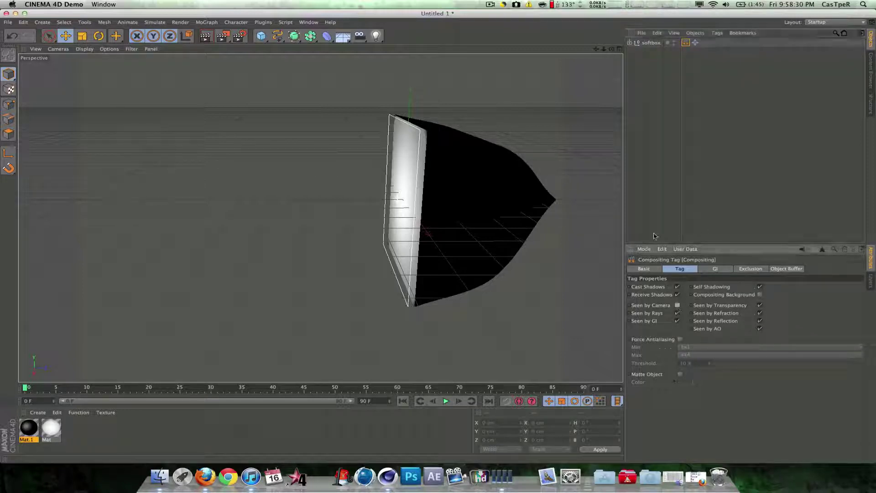
left_click(631, 47)
Step: Rename the softbox's Loft NURBS object to 'body'
left_click(629, 42)
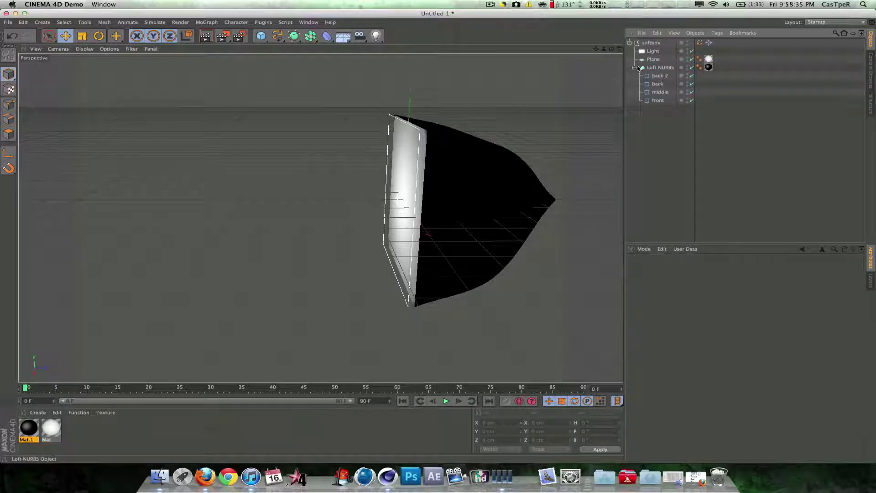
left_click(634, 68)
double_click(655, 68)
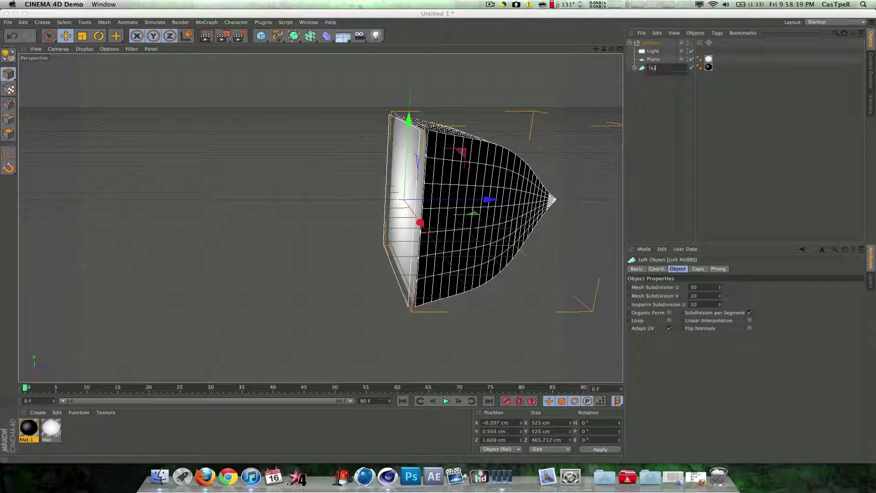
left_click(638, 93)
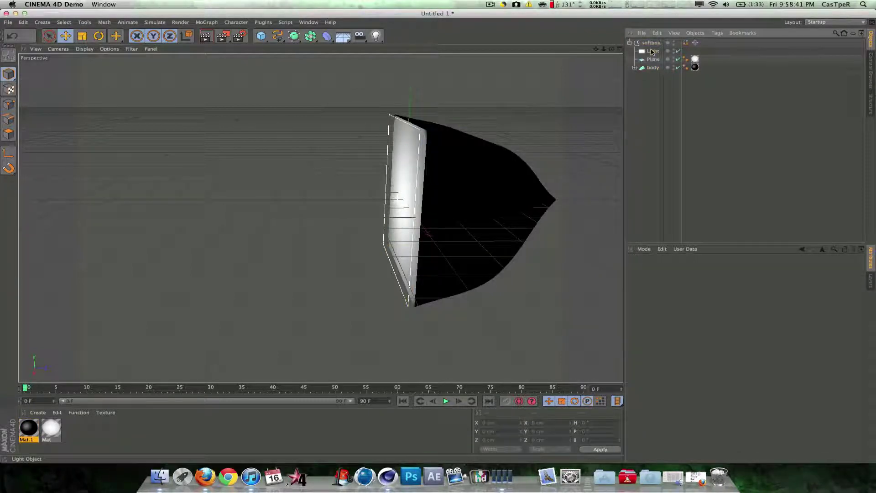
Step: Set the softbox light's Shadow to Shadow Maps (Soft)
left_click(652, 51)
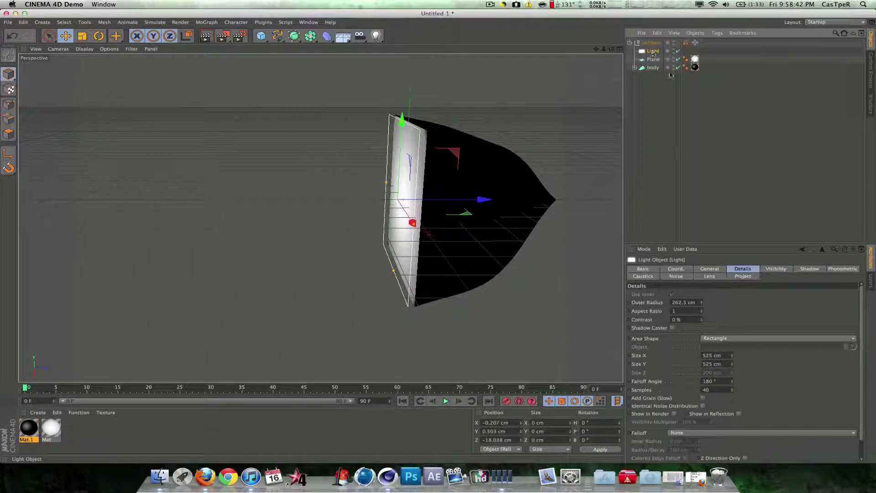
left_click(718, 270)
left_click(688, 336)
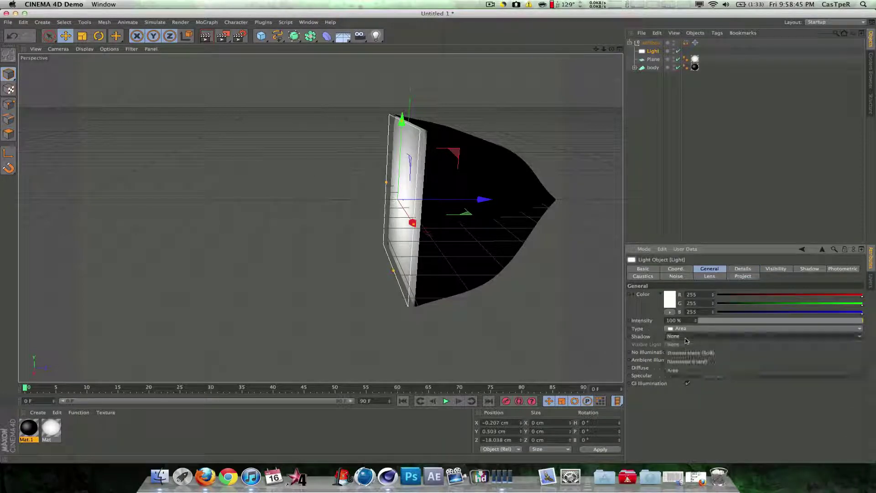
left_click(689, 345)
left_click(572, 185)
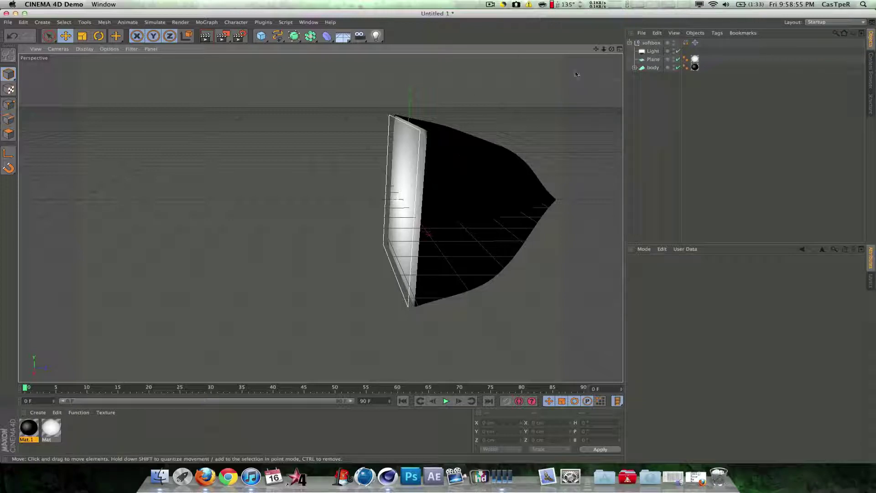
Step: Raise the softbox group slightly upward
left_click(630, 42)
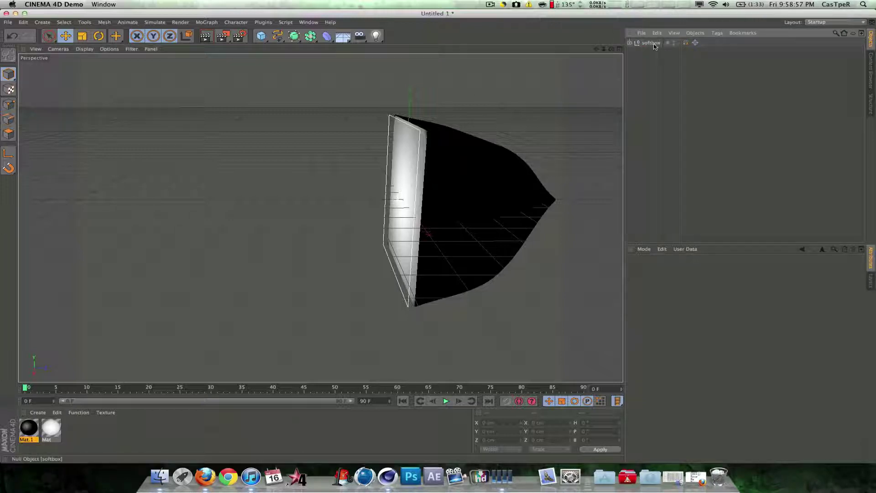
left_click(651, 43)
left_click_drag(411, 125, 410, 103)
left_click(510, 93)
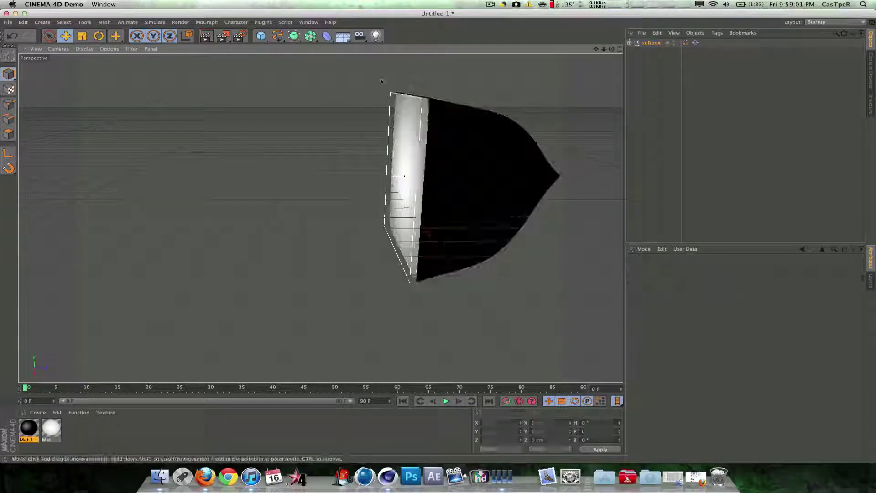
Step: Add an Array containing the softbox and widen its radius to 901 cm
left_click_drag(310, 38, 331, 41)
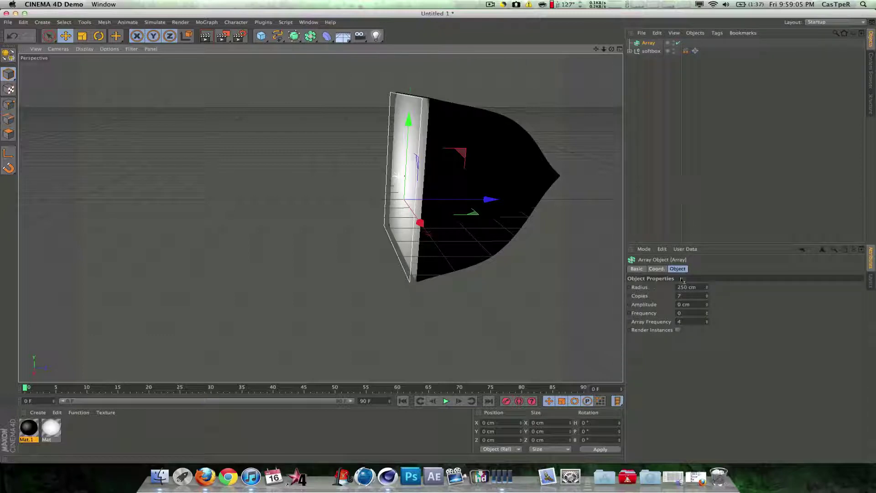
left_click_drag(648, 53, 648, 46)
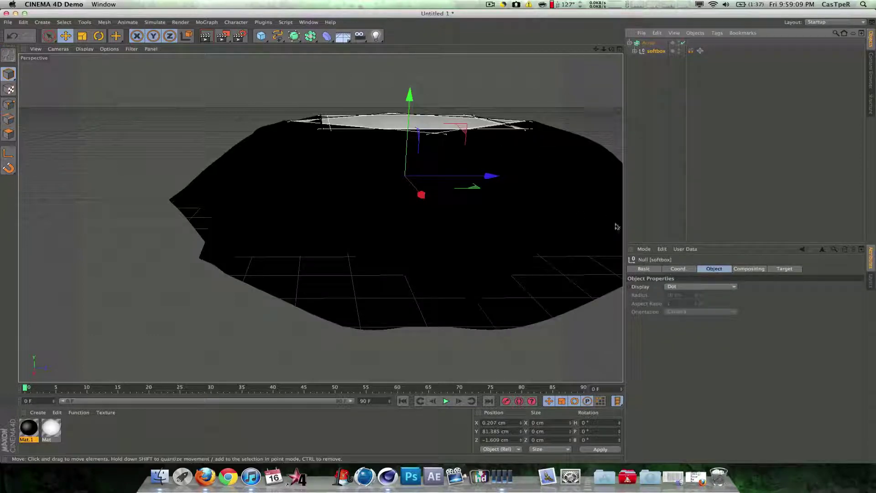
left_click(645, 43)
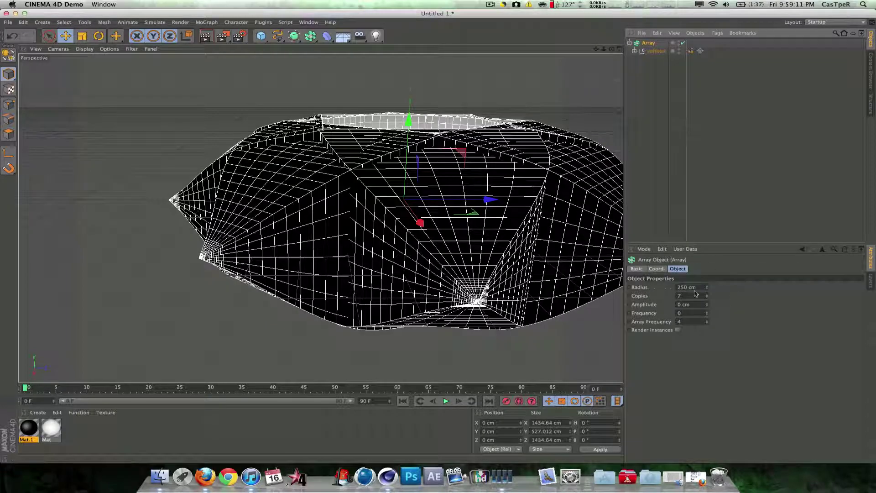
left_click_drag(708, 289, 713, 268)
scroll(498, 219, "down", 3)
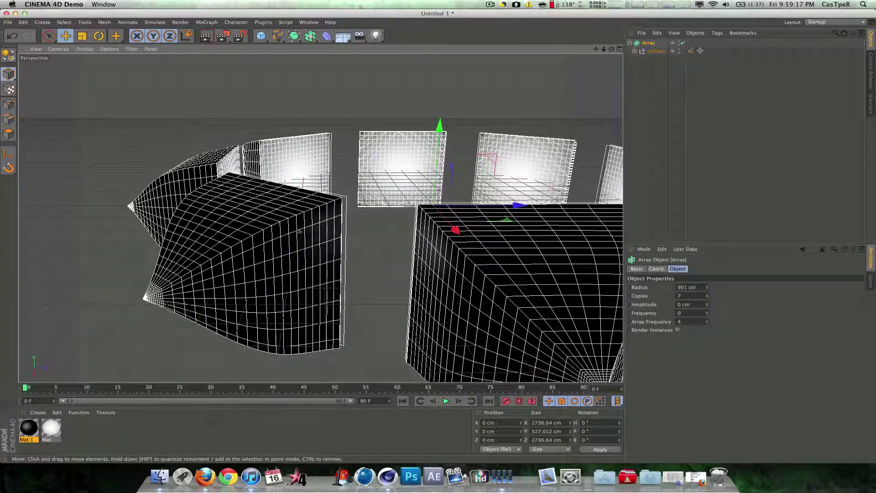
scroll(295, 232, "down", 5)
left_click_drag(274, 233, 233, 217, "alt")
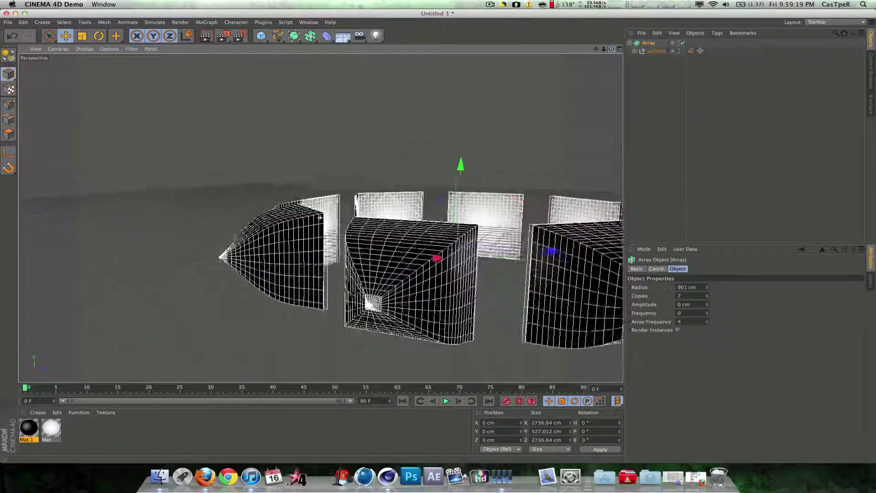
left_click_drag(611, 49, 511, 118)
scroll(335, 250, "up", 4)
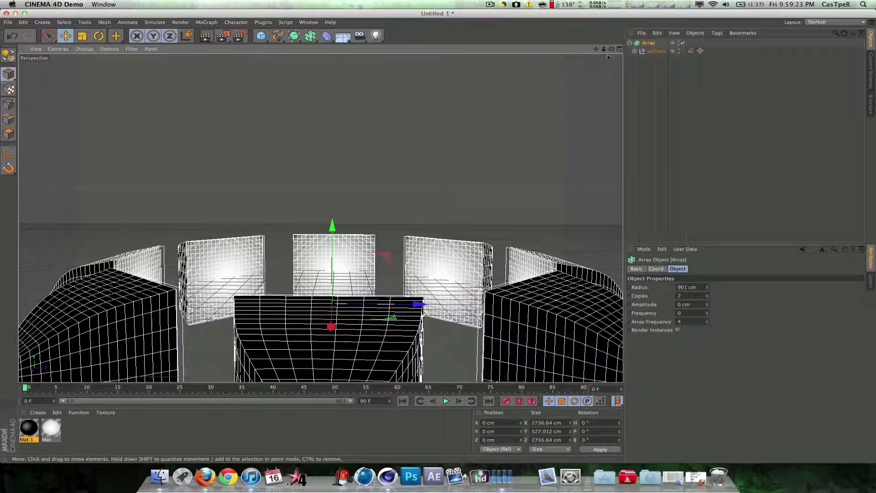
left_click_drag(611, 49, 612, 21)
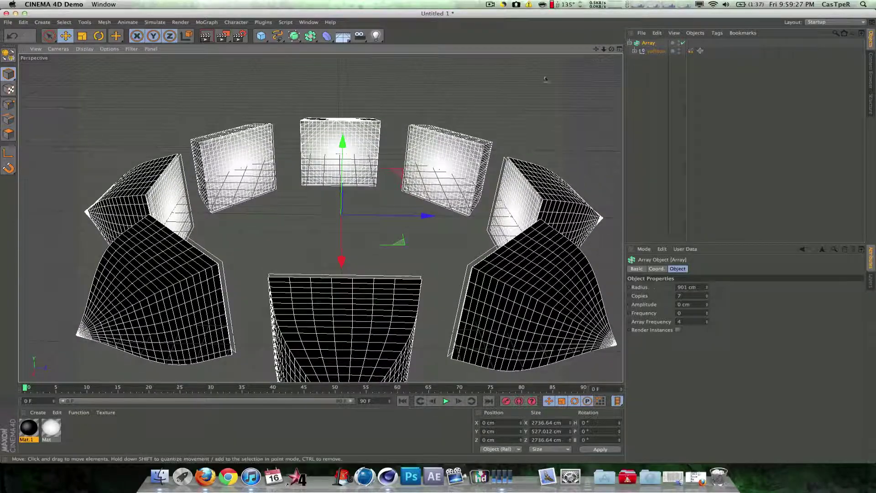
Step: Adjust the array's amplitude and tilt its pitch (R.P) to 9°
left_click(98, 35)
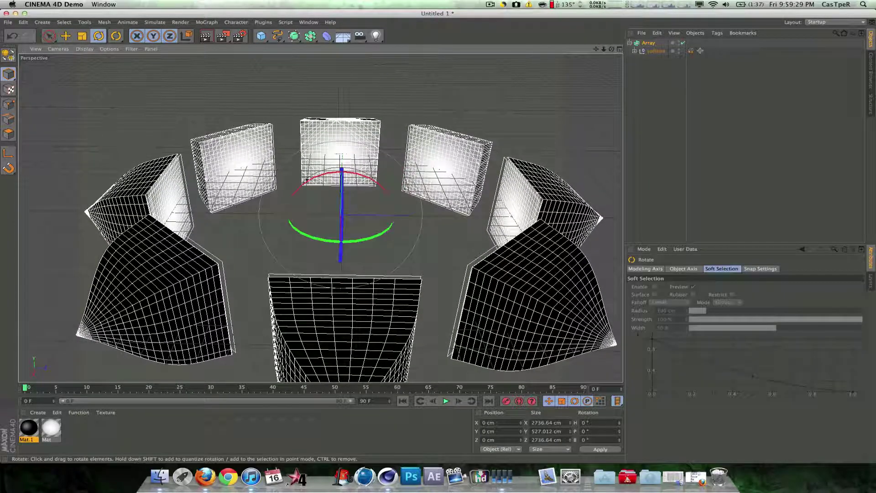
left_click_drag(337, 186, 438, 217)
key("super+z")
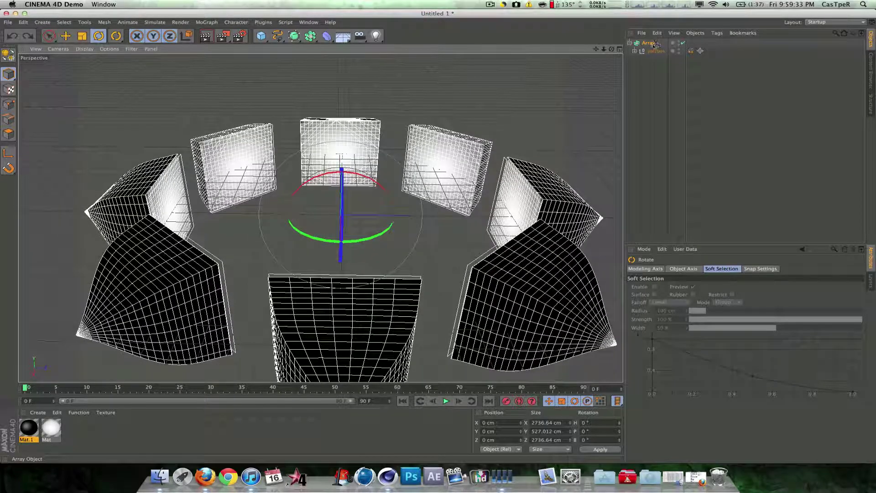
left_click(653, 43)
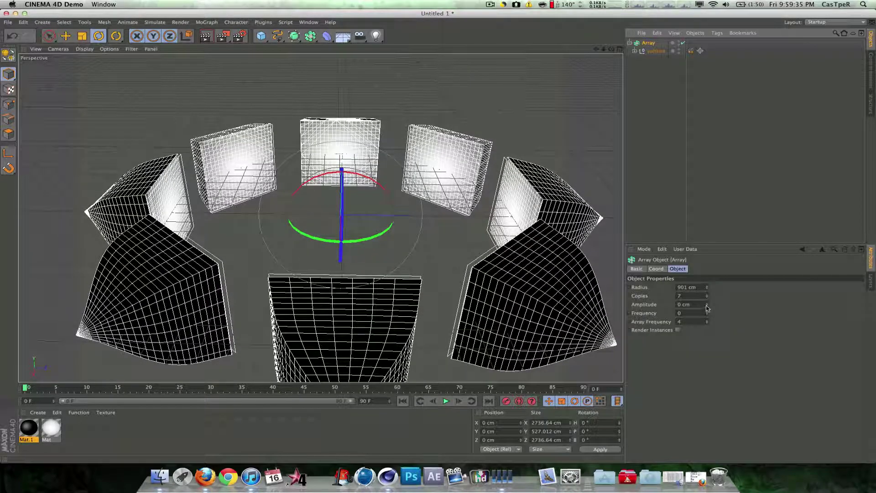
left_click_drag(707, 304, 707, 305)
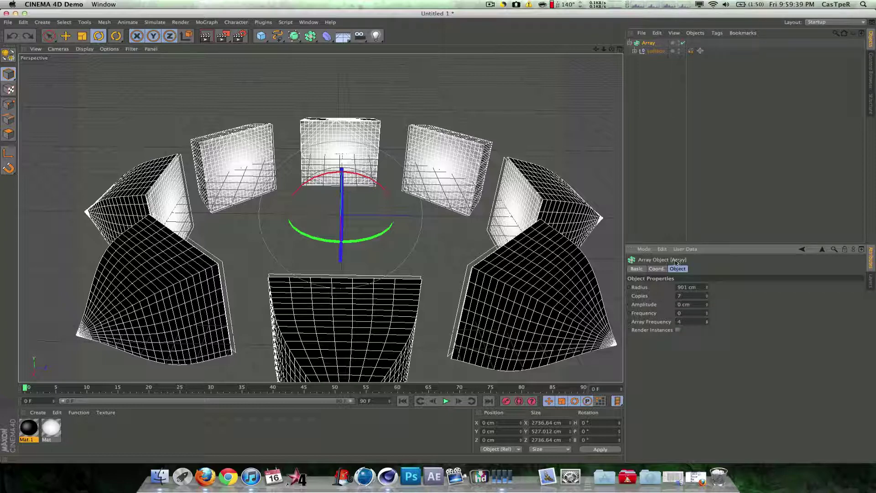
left_click(660, 269)
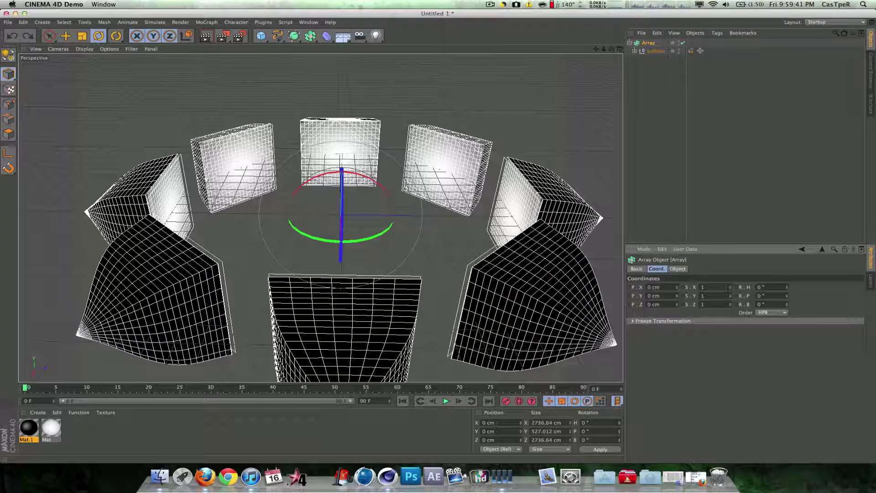
left_click_drag(786, 300, 786, 302)
left_click(644, 51)
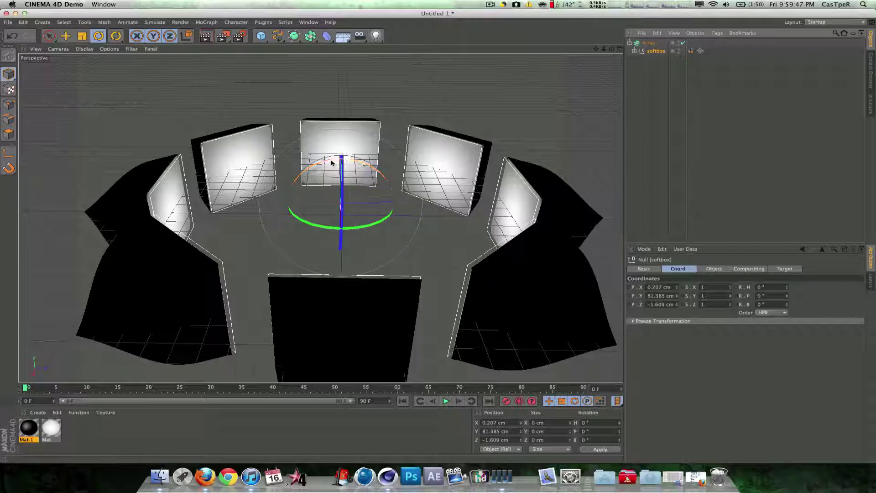
Step: Tilt the softbox group's pitch by about 10°
left_click_drag(388, 217, 380, 152)
left_click(647, 66)
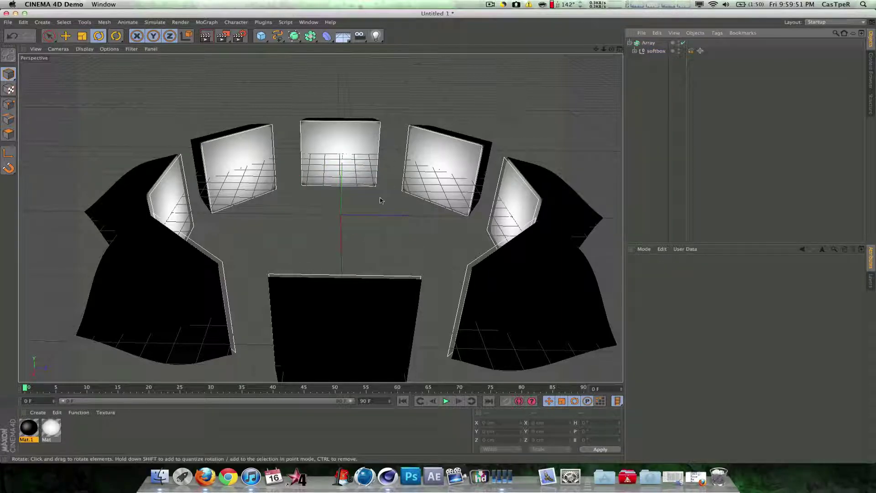
scroll(364, 237, "up", 3)
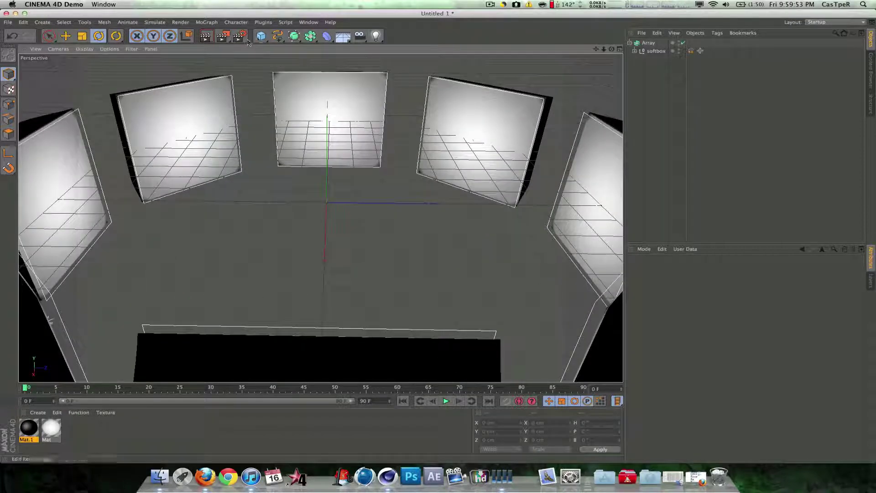
Step: Add a 200 cm sphere and centre it among the softboxes, checking in the four-view layout
left_click(260, 36)
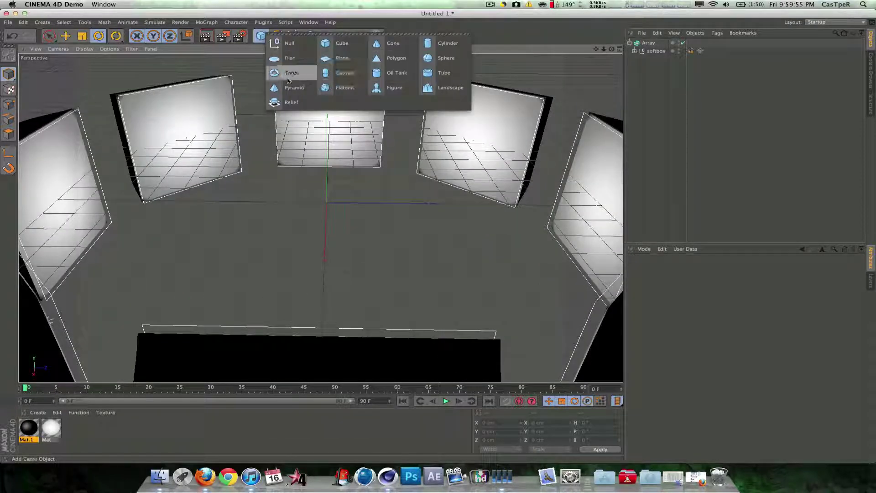
left_click(436, 59)
scroll(345, 207, "up", 5)
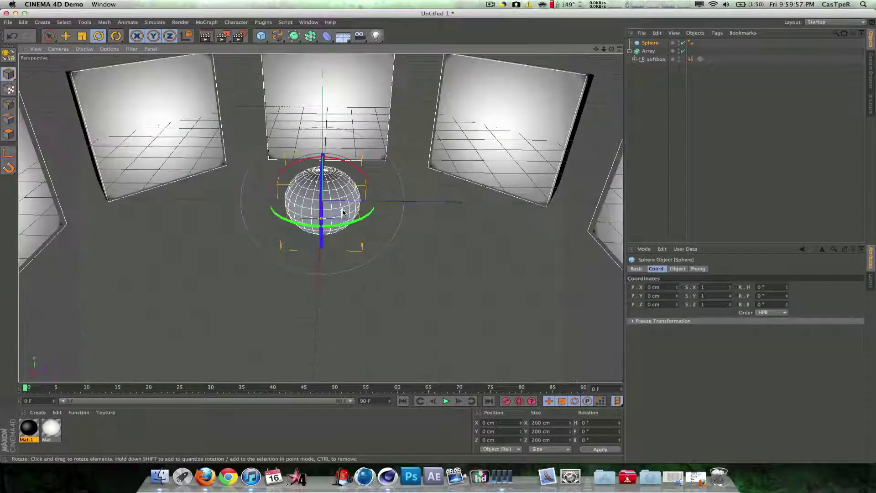
scroll(533, 112, "down", 5)
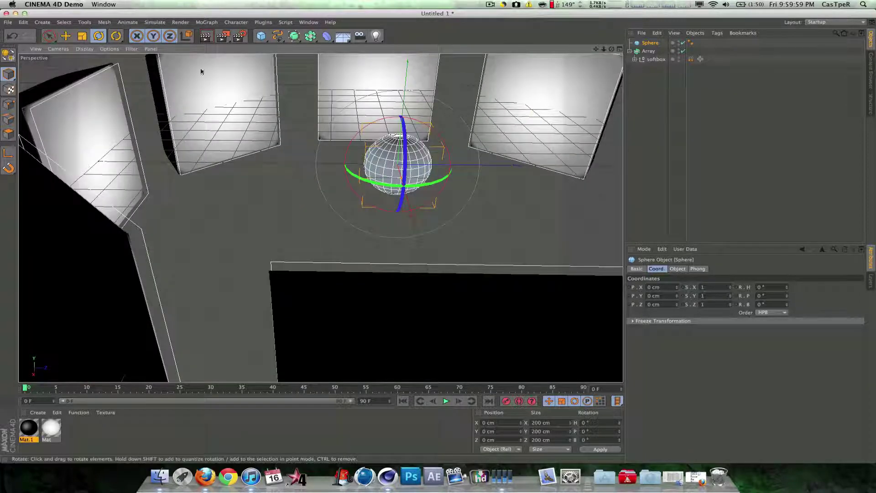
left_click(66, 35)
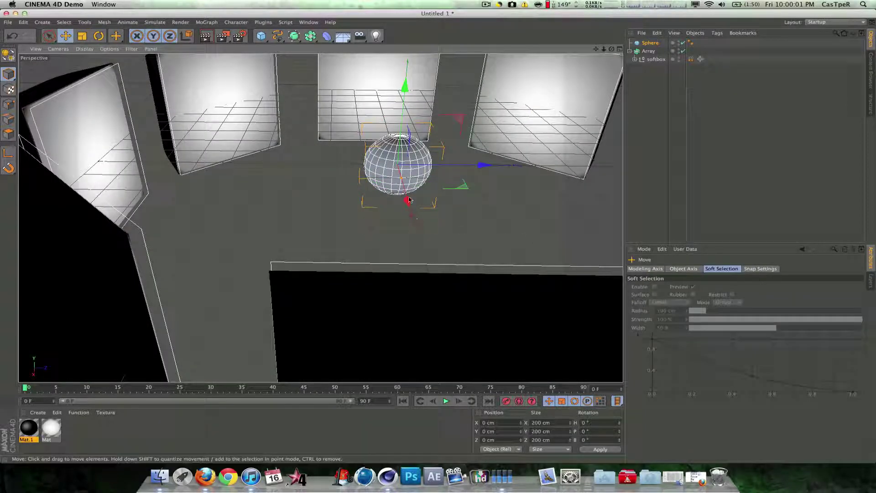
left_click_drag(407, 201, 410, 214)
left_click(619, 49)
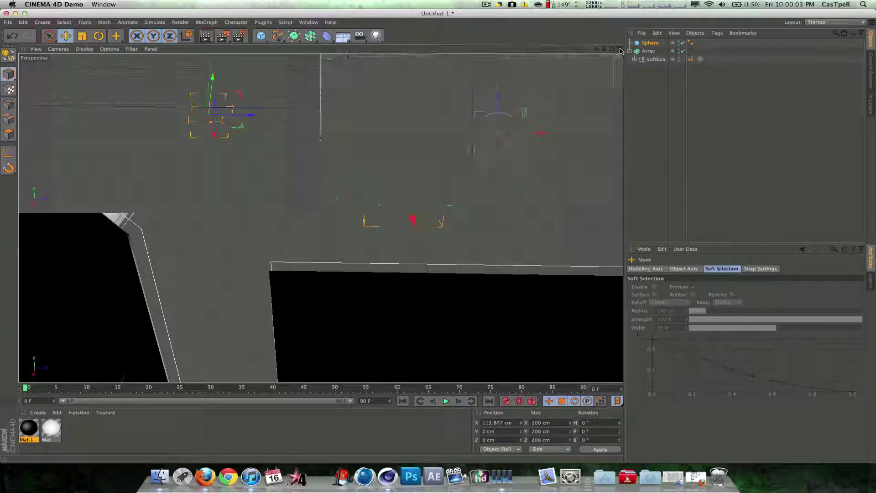
scroll(520, 136, "down", 3)
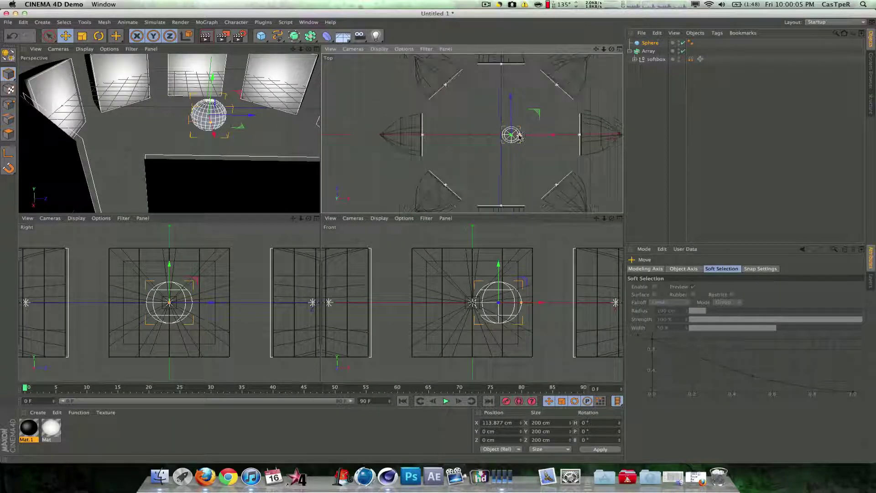
left_click_drag(519, 136, 509, 136)
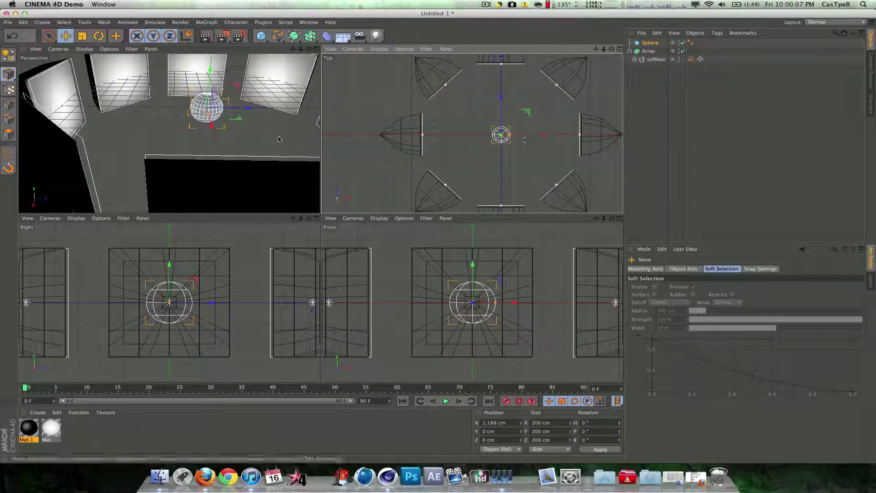
scroll(299, 75, "down", 3)
left_click_drag(296, 58, 246, 109, "alt")
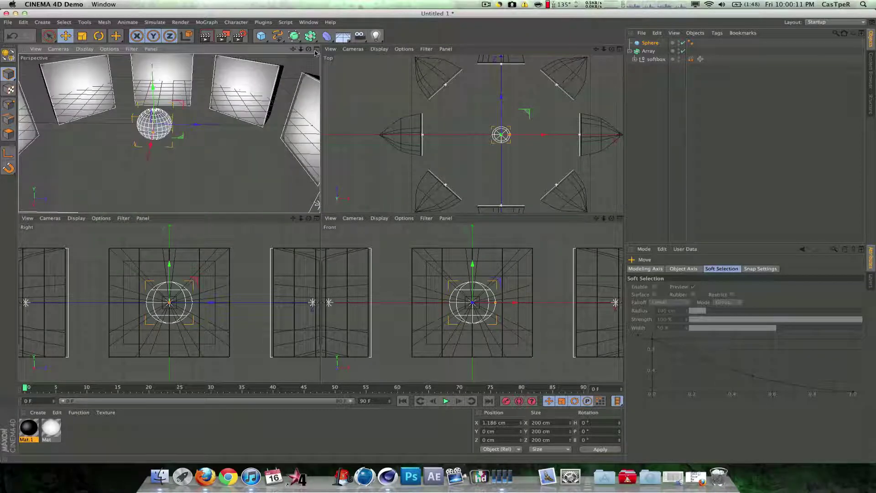
Step: Load a dark reflective material preset from User > Materials and apply it to the sphere
middle_click(254, 172)
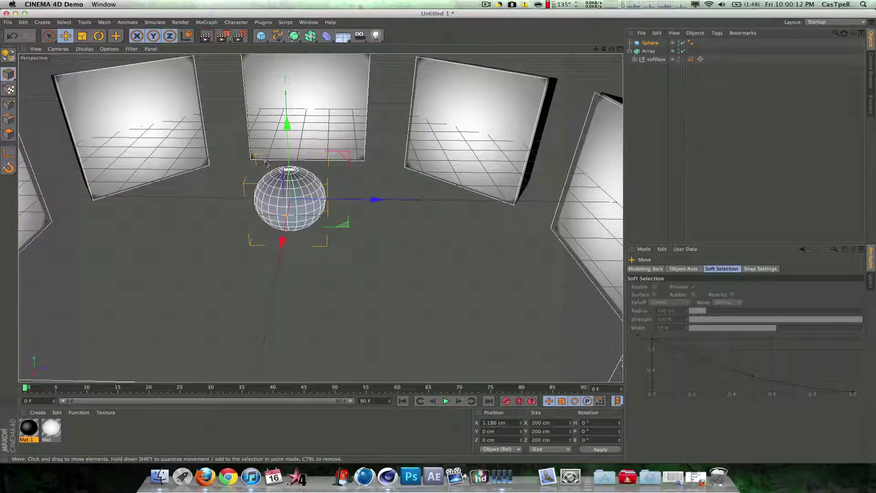
double_click(76, 437)
left_click(46, 412)
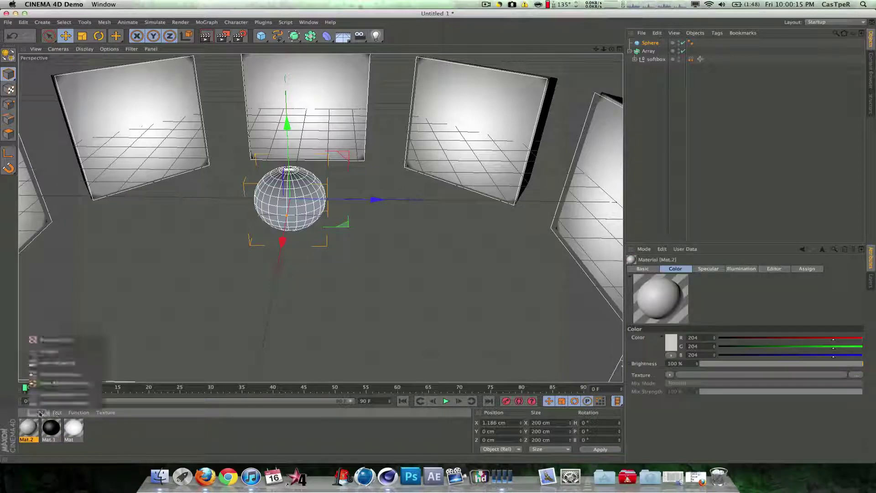
mouse_move(64, 394)
mouse_move(114, 428)
mouse_move(150, 428)
left_click(183, 426)
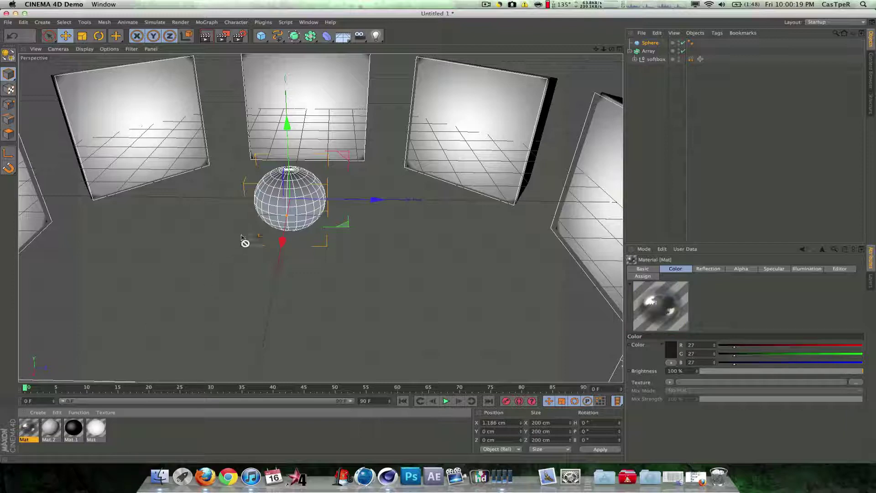
left_click_drag(253, 233, 260, 226)
left_click(224, 229)
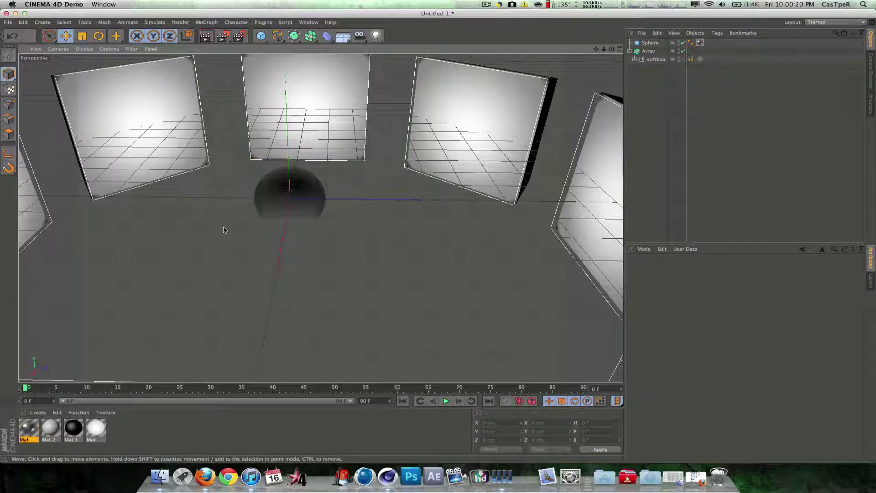
Step: Test-render a region around the sphere, then render the whole Perspective view
left_click(240, 36)
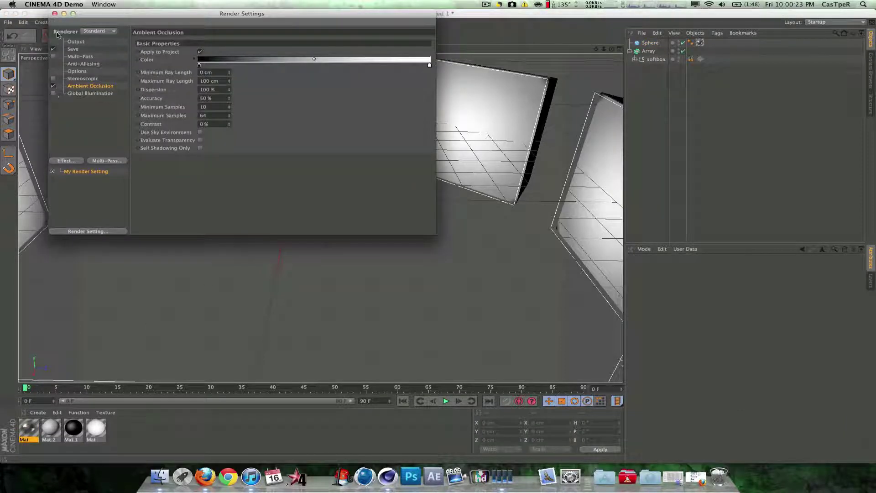
left_click(54, 13)
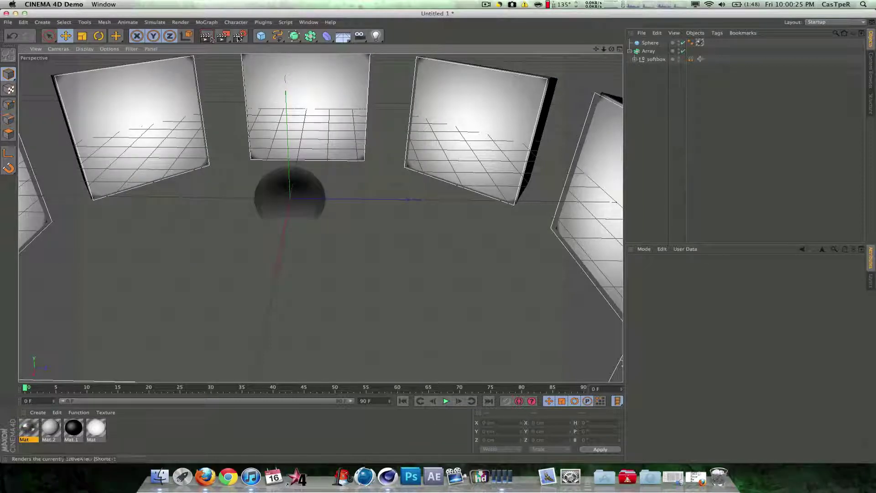
left_click_drag(210, 37, 245, 41)
left_click_drag(254, 153, 313, 205)
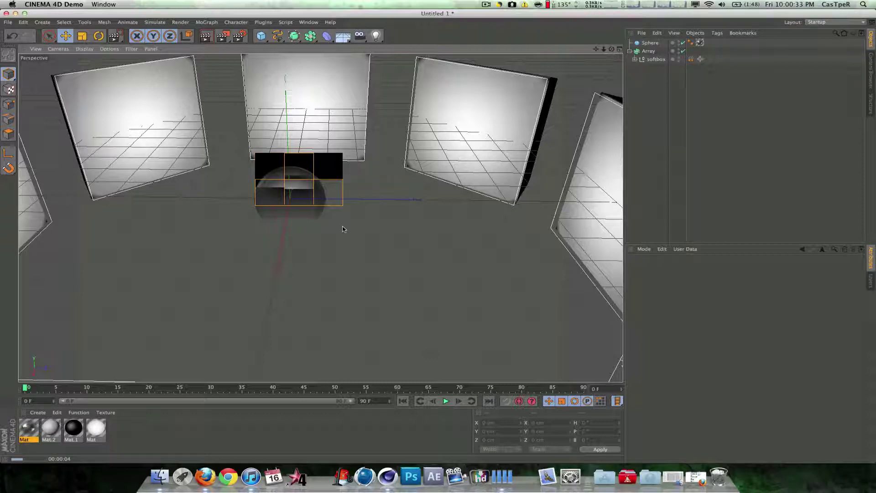
left_click(343, 229)
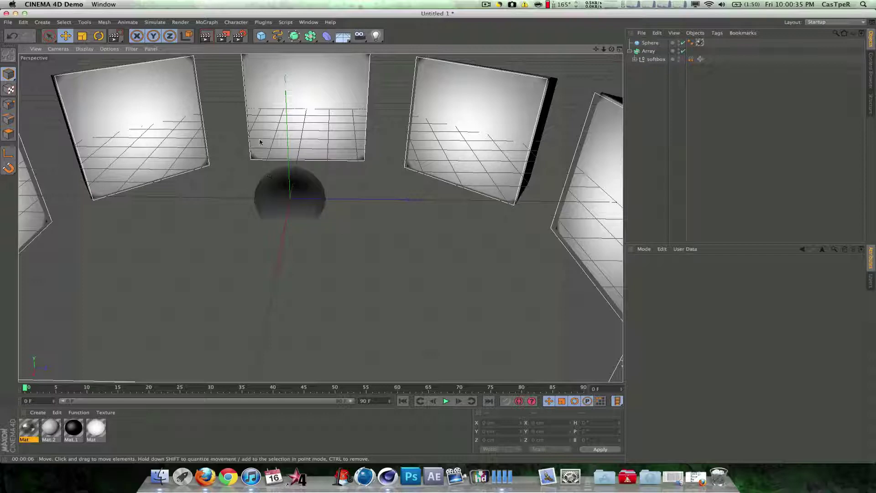
left_click(240, 36)
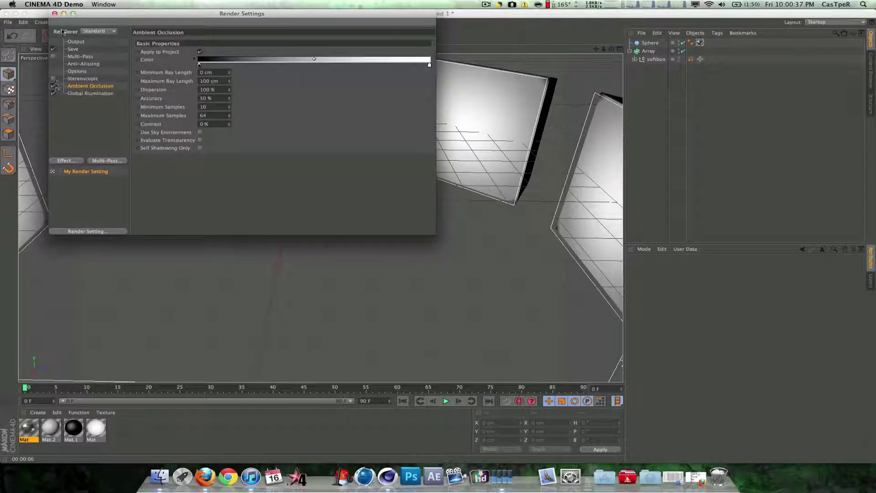
left_click(55, 13)
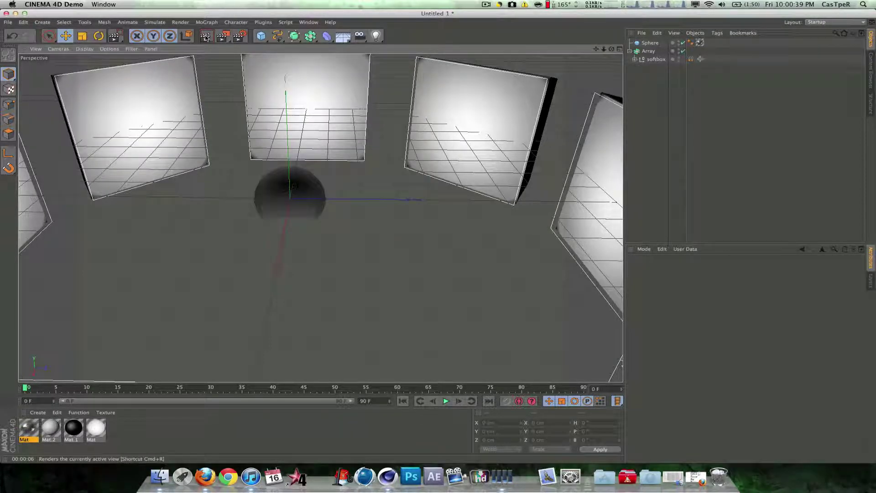
left_click(205, 37)
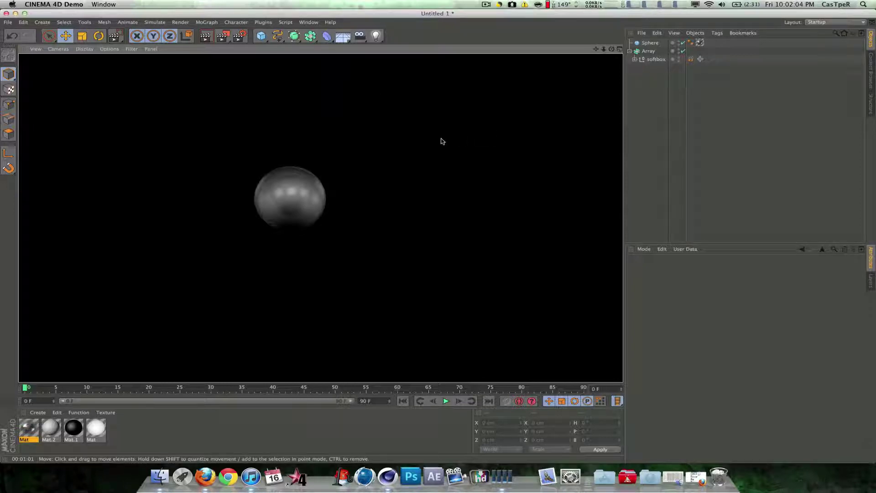
Step: Clear the rendered image from the viewport
left_click(378, 105)
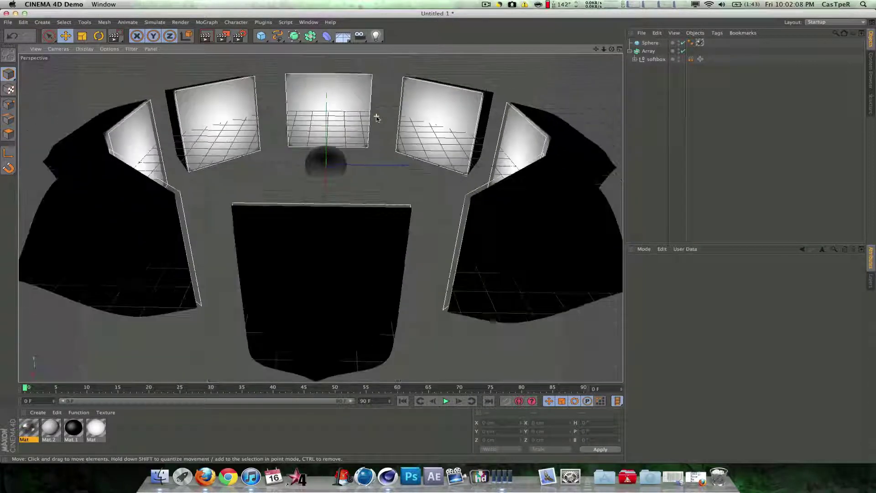
scroll(326, 165, "down", 4)
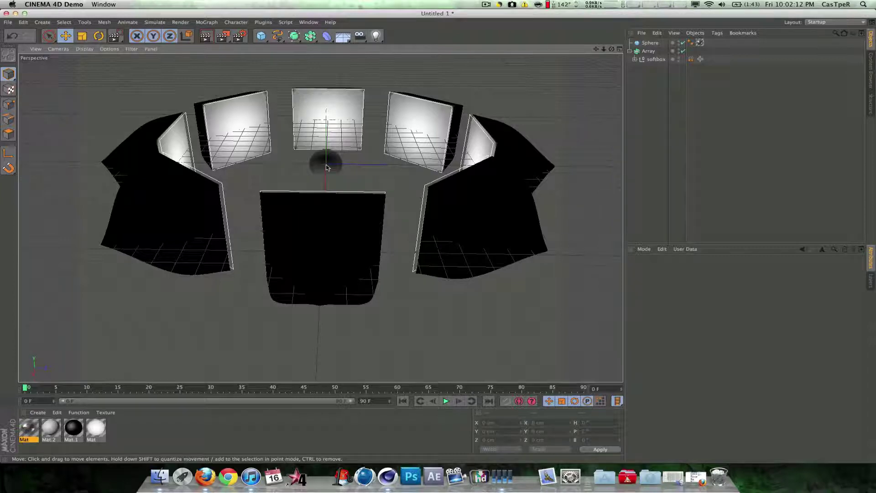
scroll(326, 167, "up", 3)
scroll(327, 166, "down", 5)
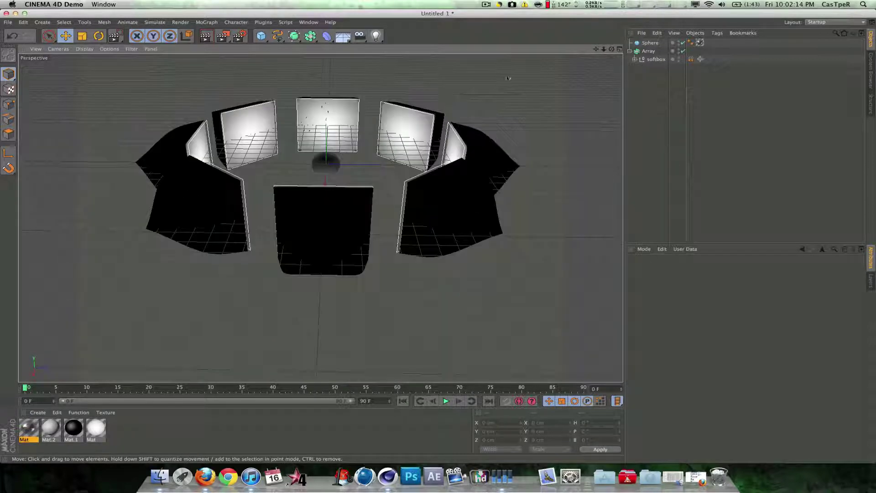
Step: Hide the softbox array and softbox in the viewport, then add a new omni light
left_click(630, 53)
left_click(676, 51)
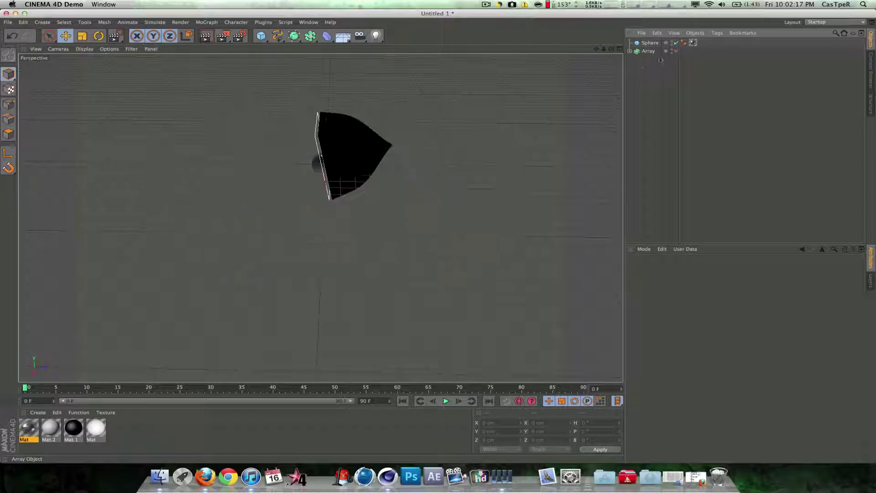
left_click(630, 51)
left_click(678, 59)
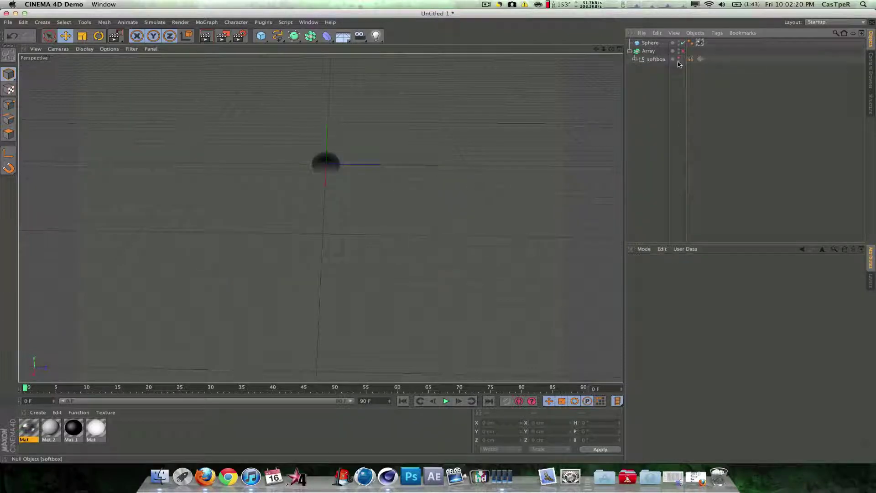
scroll(377, 132, "up", 3)
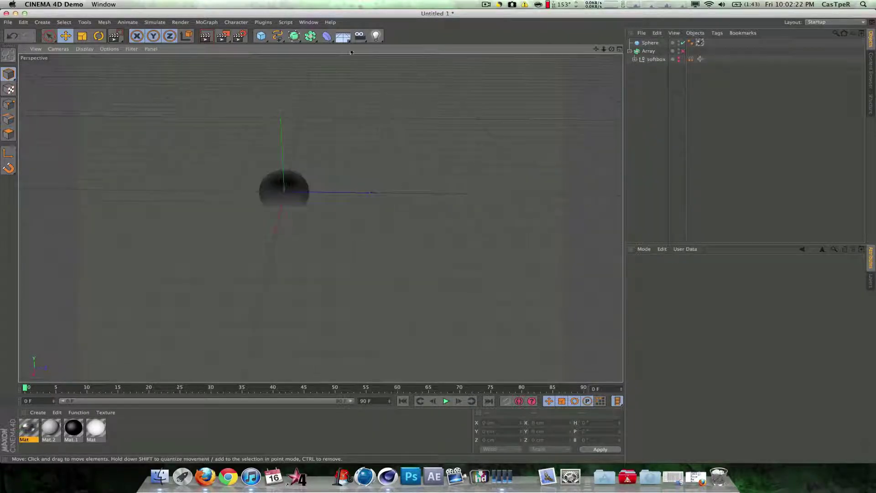
left_click_drag(375, 36, 398, 41)
Step: Put the light in a new Array.1 with 467 cm radius and 14 copies, raised above the sphere
left_click(310, 35)
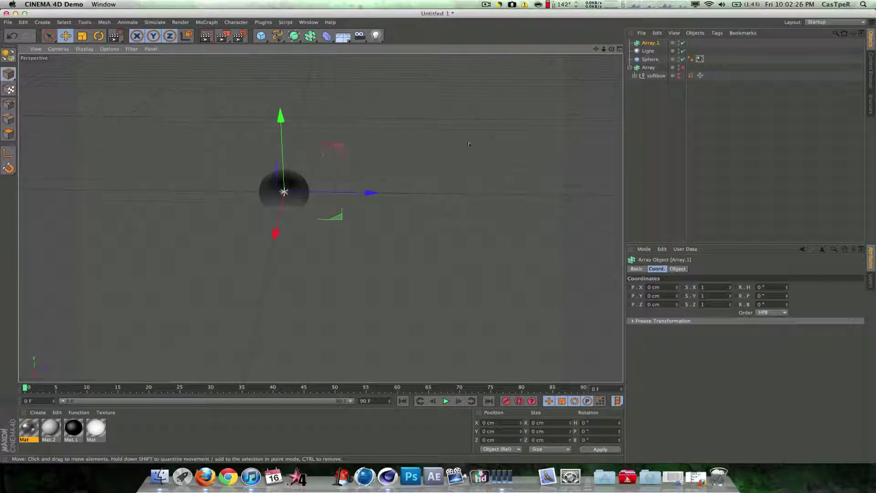
left_click_drag(648, 51, 652, 43)
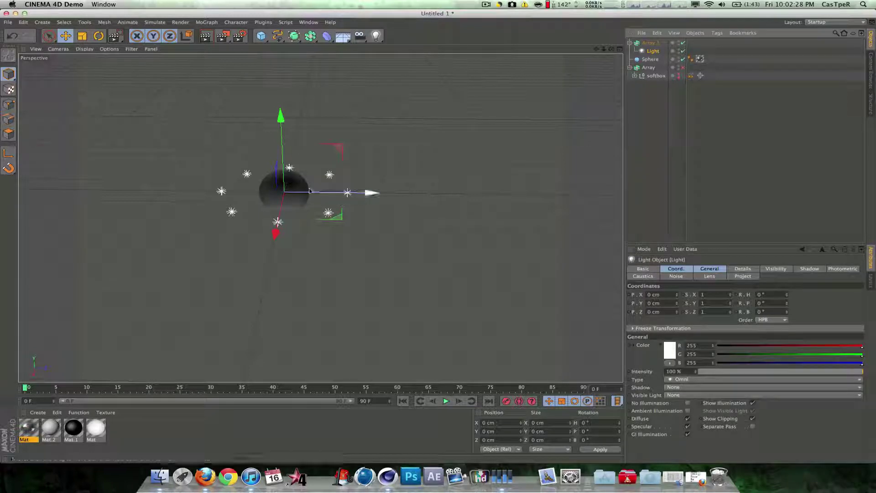
left_click(710, 269)
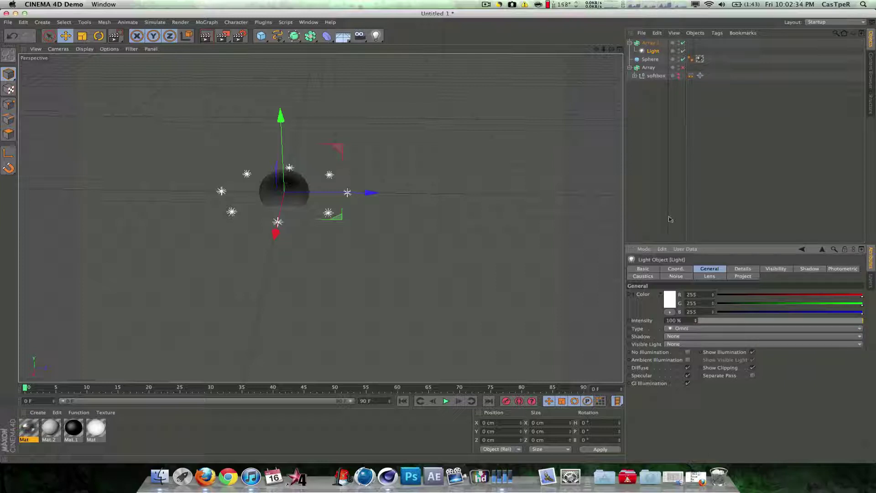
left_click(650, 42)
left_click(651, 51)
left_click(650, 43)
left_click_drag(706, 287, 708, 269)
left_click_drag(279, 154, 278, 100)
left_click_drag(707, 297, 708, 293)
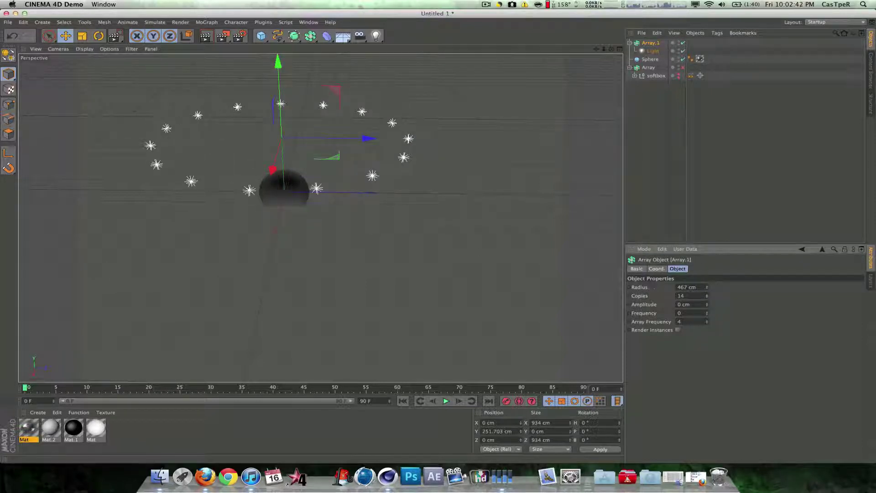
scroll(285, 209, "up", 5)
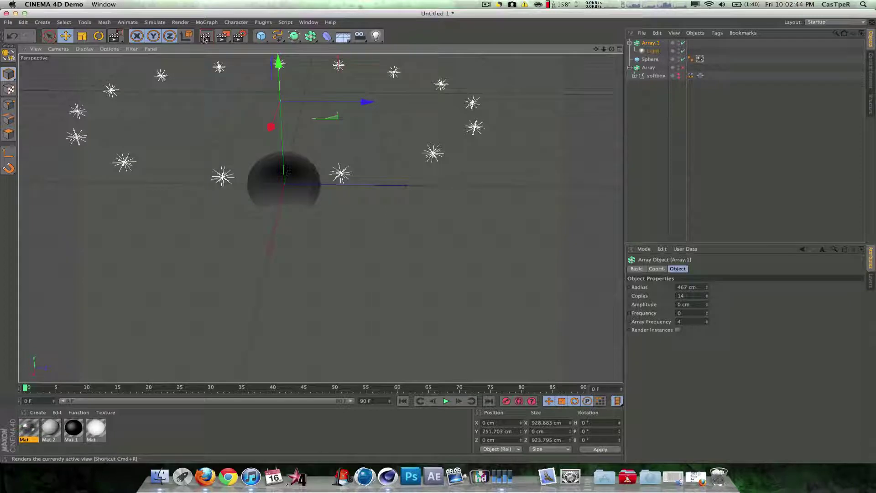
left_click(224, 36)
Step: Render Region around the sphere to preview its lighting from the 14-light ring
left_click(242, 43)
left_click_drag(212, 148, 335, 230)
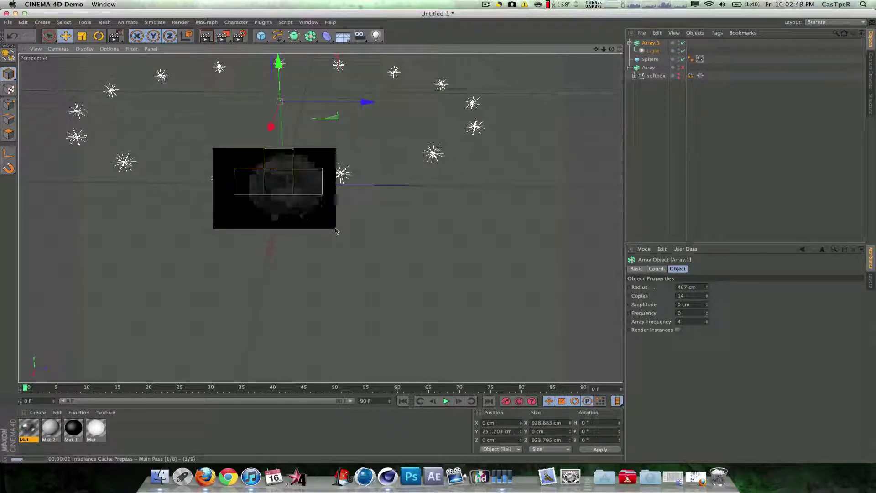